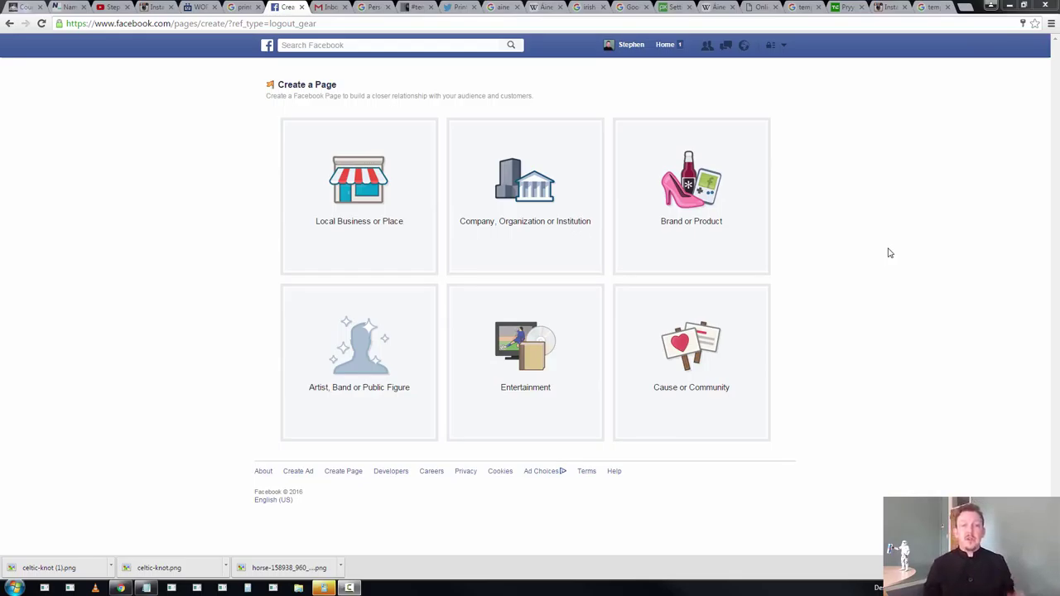
# Step: Check the list of pages from the account menu, then go to Facebook's Create a Page screen
pyautogui.click(782, 46)
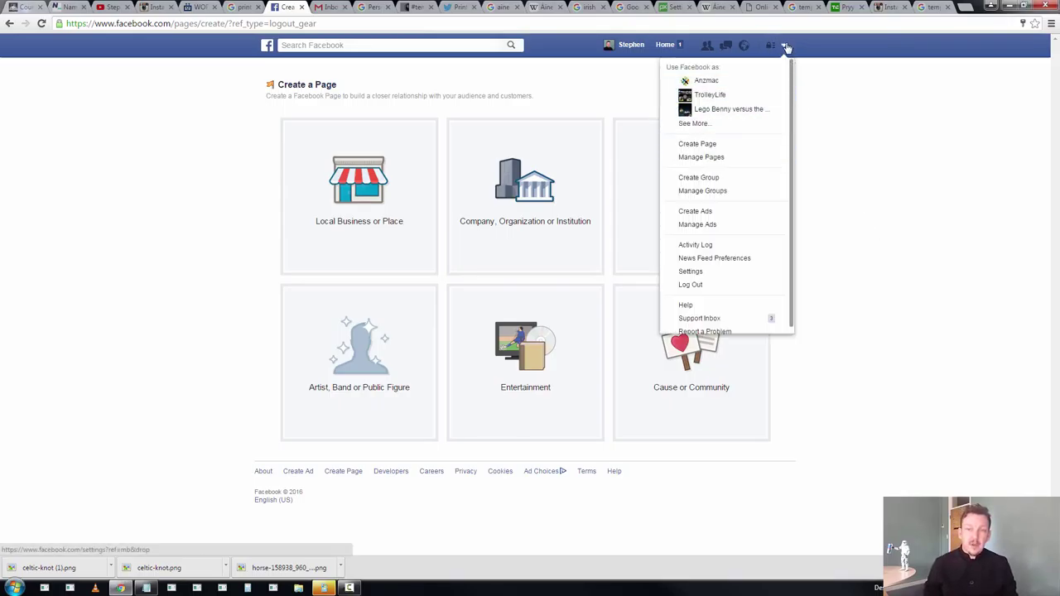
pyautogui.click(737, 124)
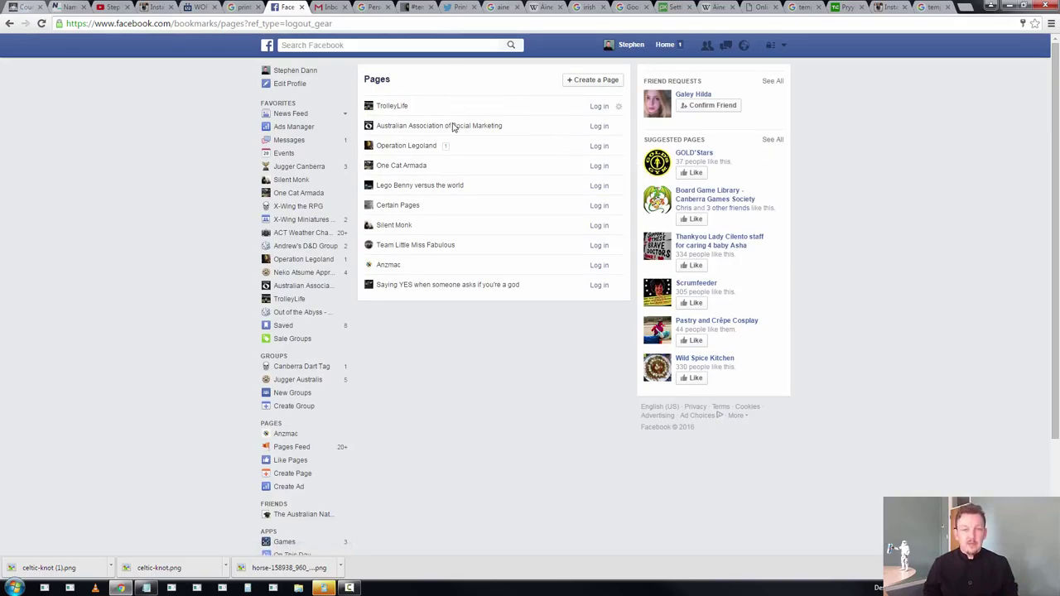
pyautogui.click(784, 45)
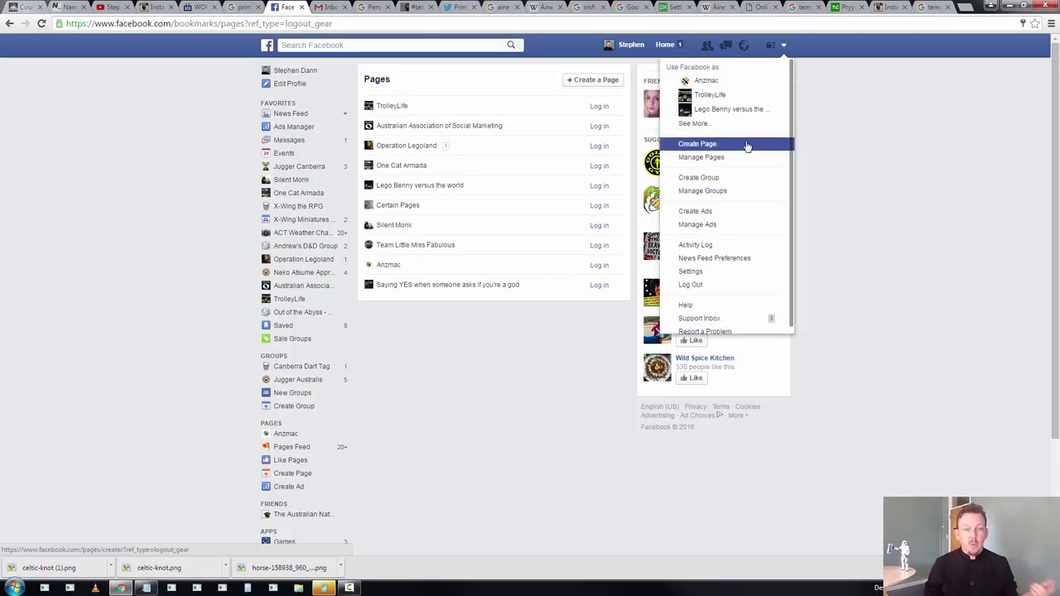
pyautogui.click(747, 146)
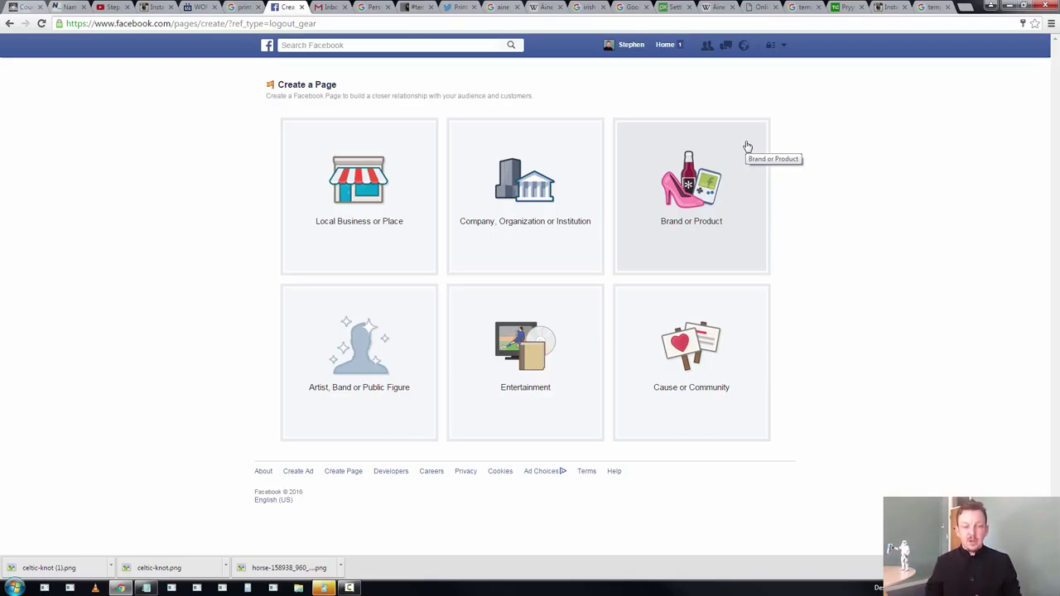
# Step: Bring up the Notepad brand notes and narrow the window beside the Facebook page
pyautogui.click(146, 588)
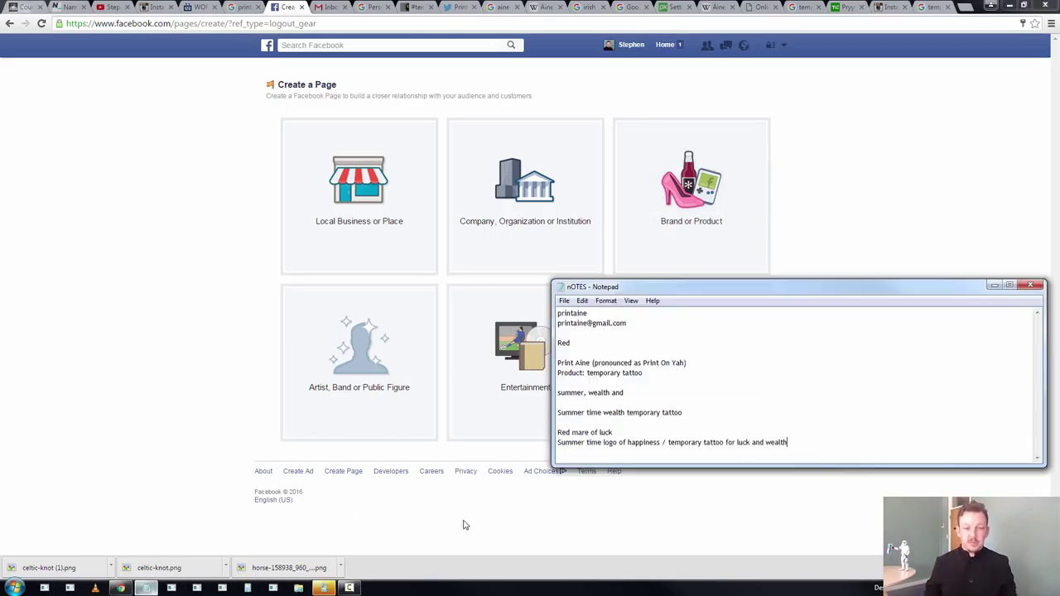
pyautogui.moveTo(690, 293); pyautogui.dragTo(693, 295)
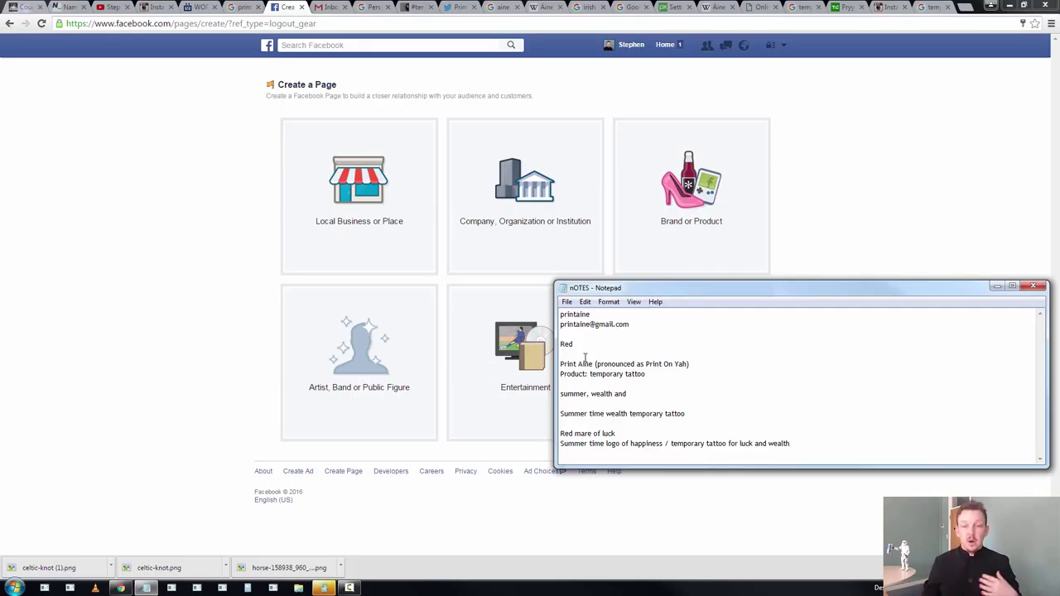
pyautogui.moveTo(555, 358); pyautogui.dragTo(809, 331)
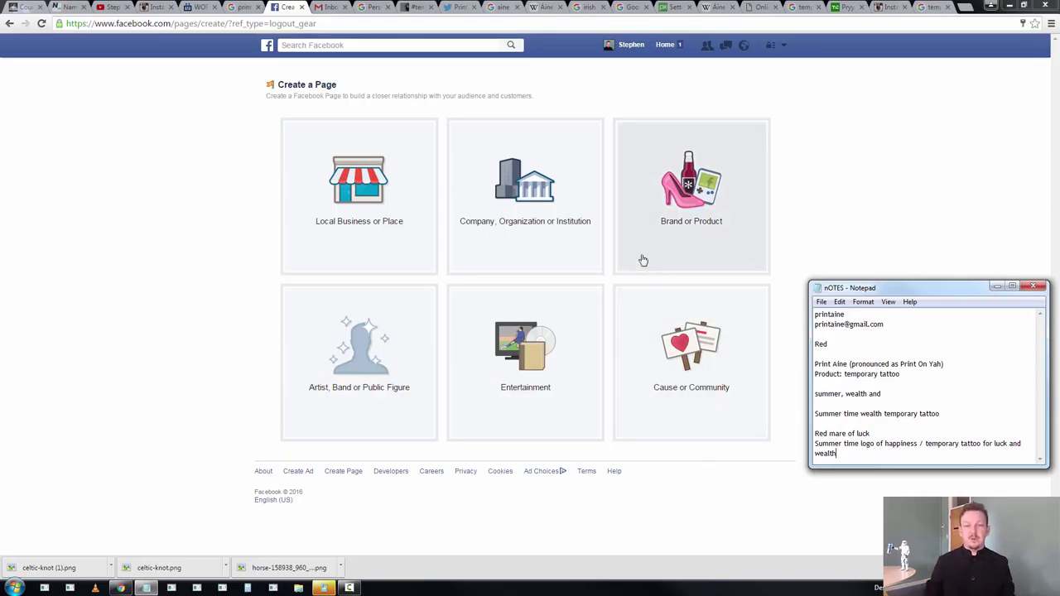
# Step: Create a Health/Beauty Brand or Product page named 'Print Aine Temporary Tattoos'
pyautogui.click(667, 238)
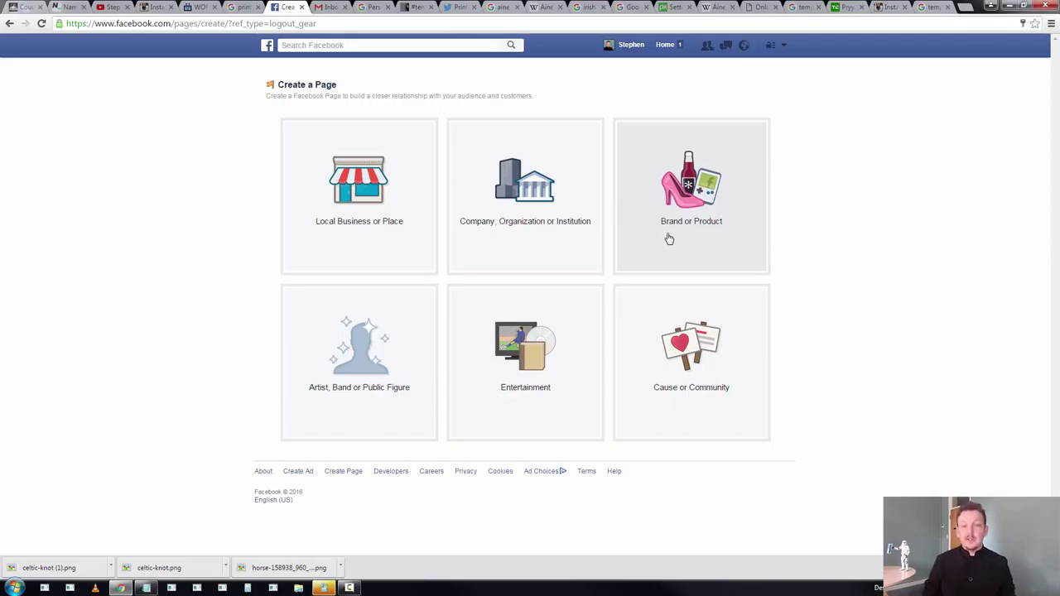
pyautogui.click(673, 157)
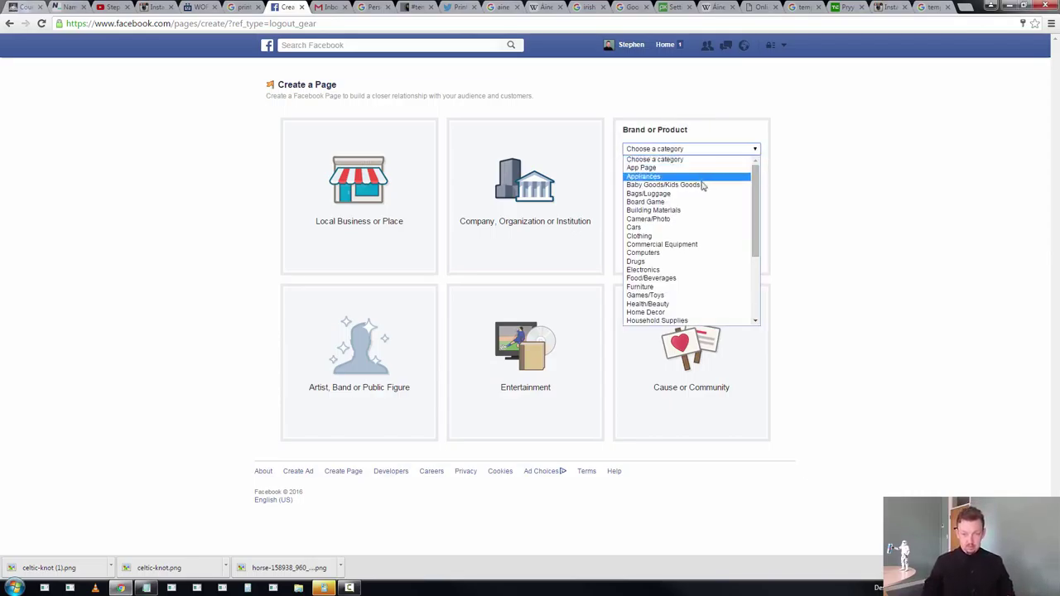
pyautogui.scroll(-5, 701, 187)
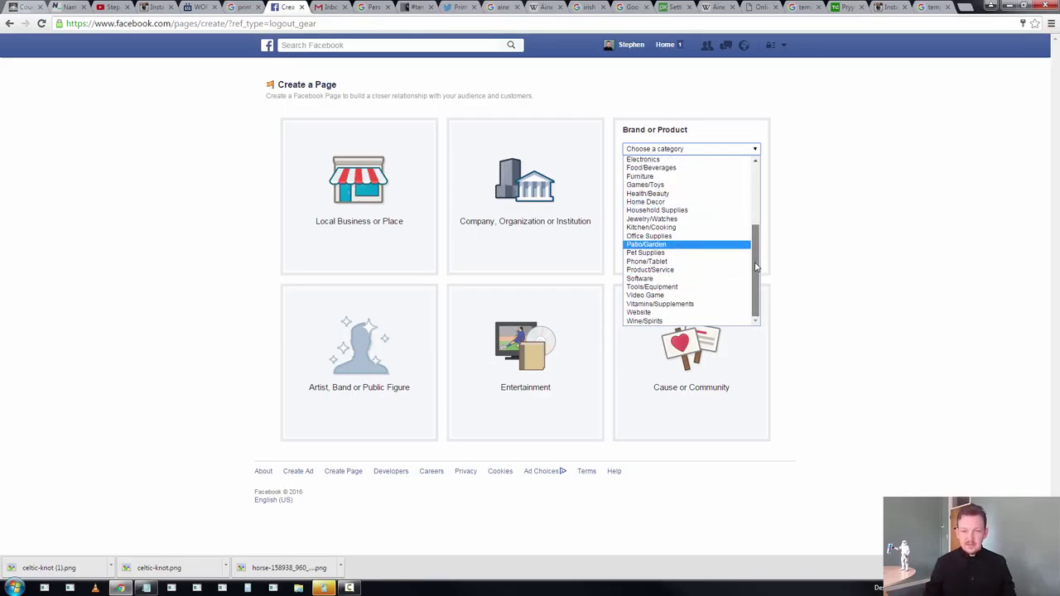
pyautogui.click(695, 196)
pyautogui.click(690, 164)
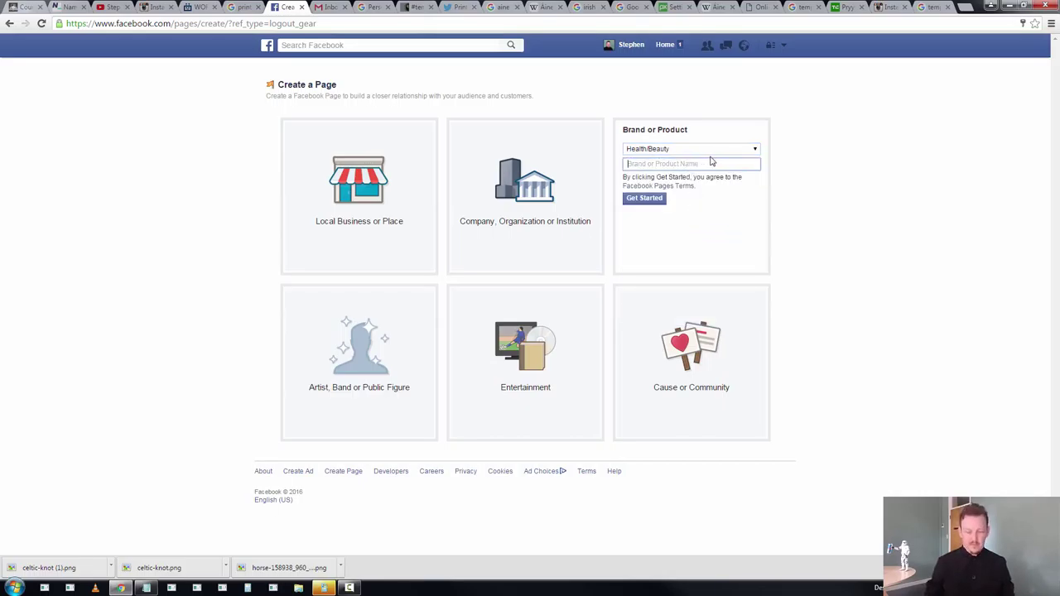
pyautogui.write('Print Aine Temporary Tattoos')
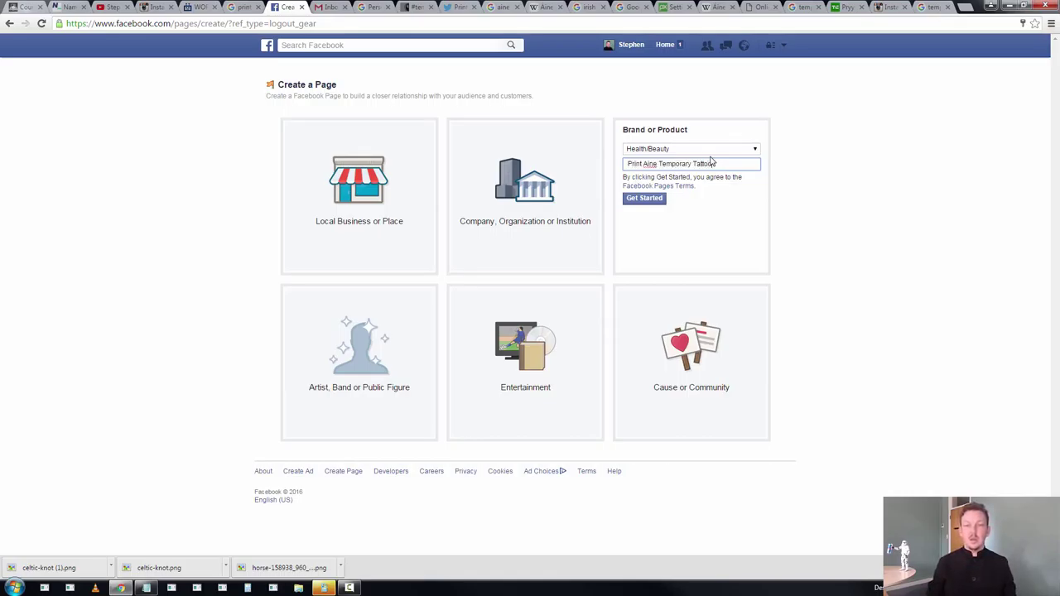
pyautogui.click(645, 200)
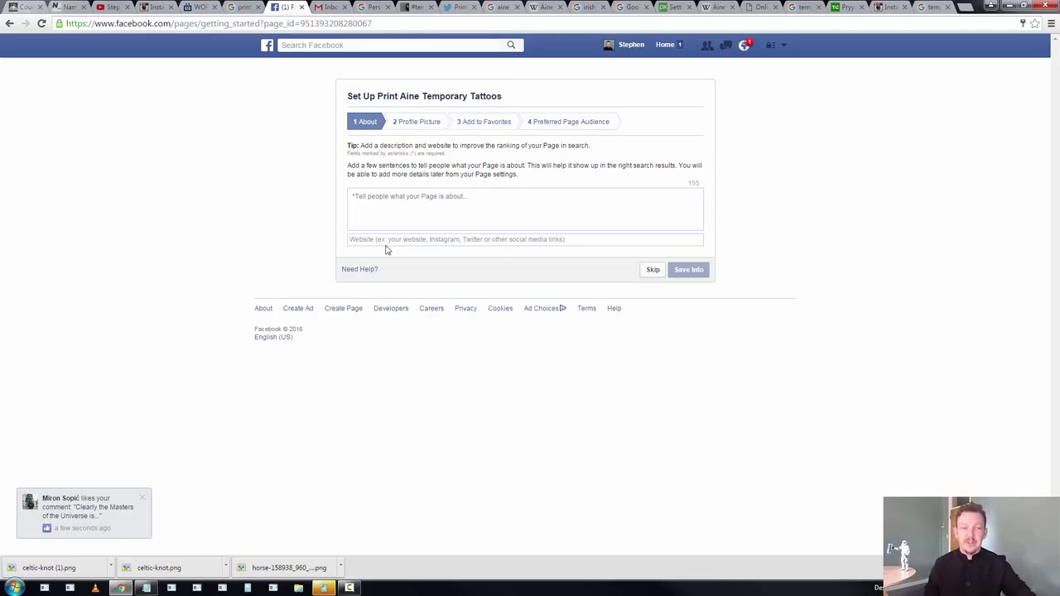
# Step: Write the About description, pasting the 'summer time stick on logo of happiness' slogan from the notes, then select it all
pyautogui.click(142, 497)
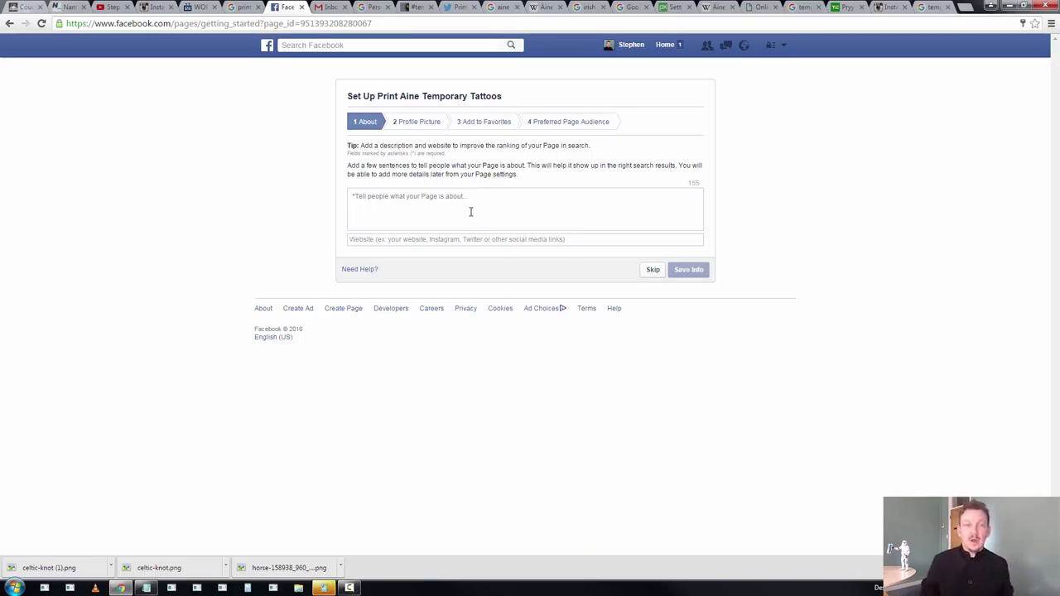
pyautogui.click(469, 206)
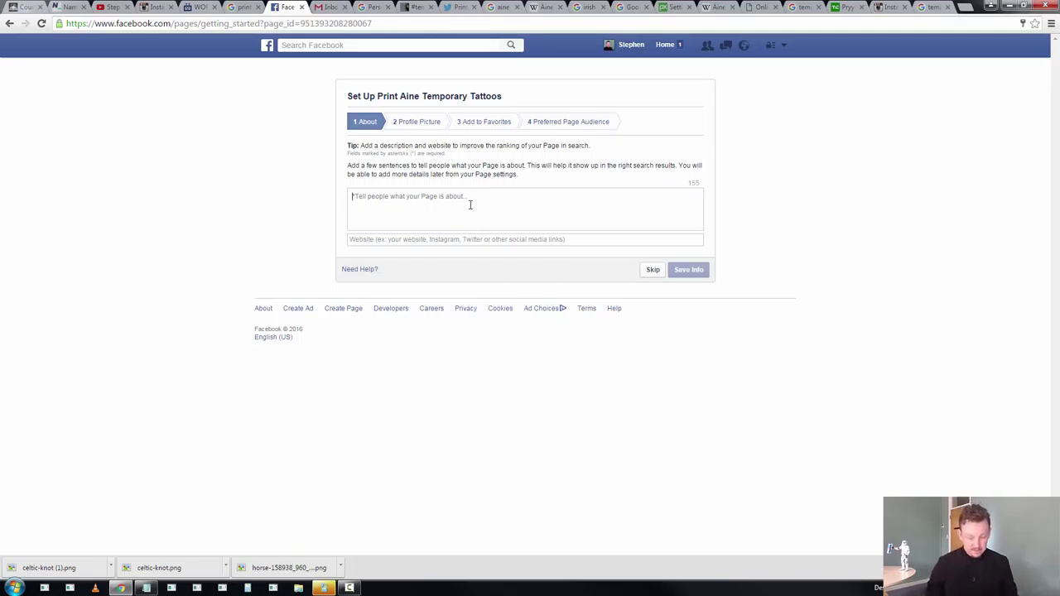
pyautogui.write('The source for the')
pyautogui.hotkey('alt', 'Tab')
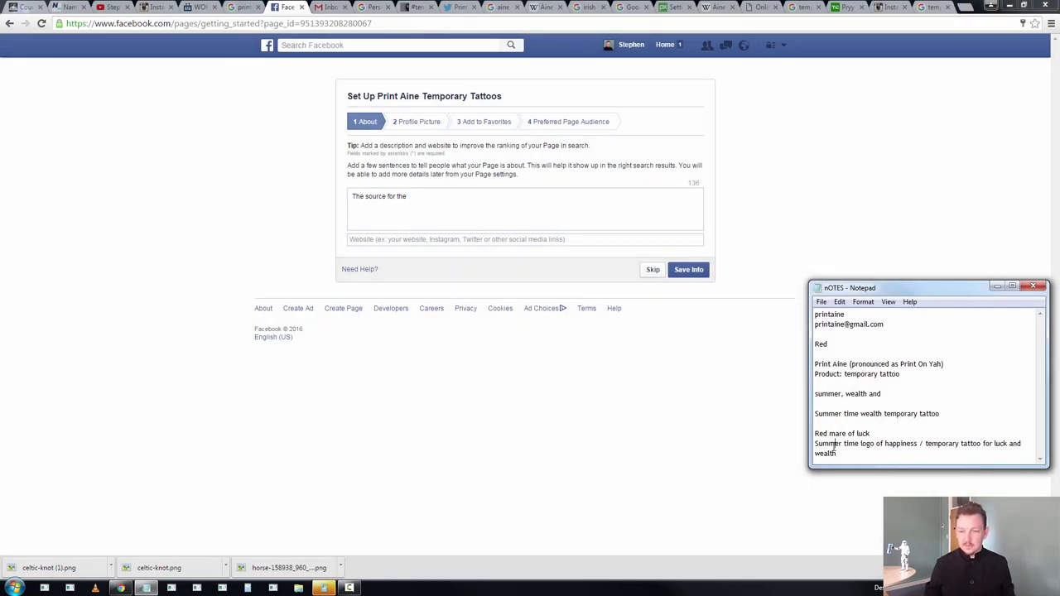
pyautogui.moveTo(833, 445); pyautogui.dragTo(891, 444)
pyautogui.hotkey('ctrl', 'c')
pyautogui.click(436, 196)
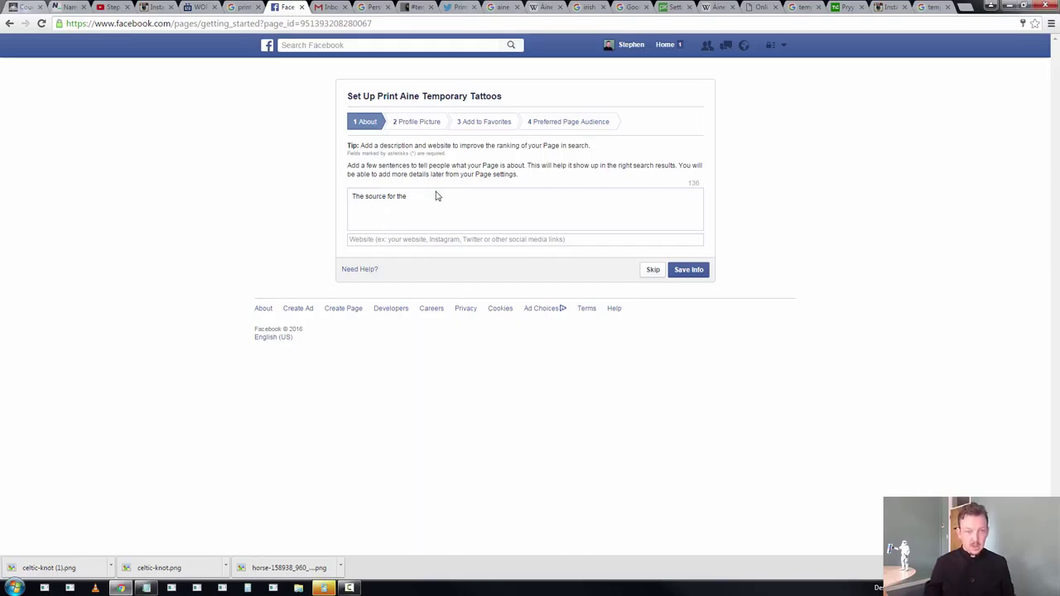
pyautogui.hotkey('ctrl', 'shift', 'Left')
pyautogui.write('your s')
pyautogui.hotkey('ctrl', 'v')
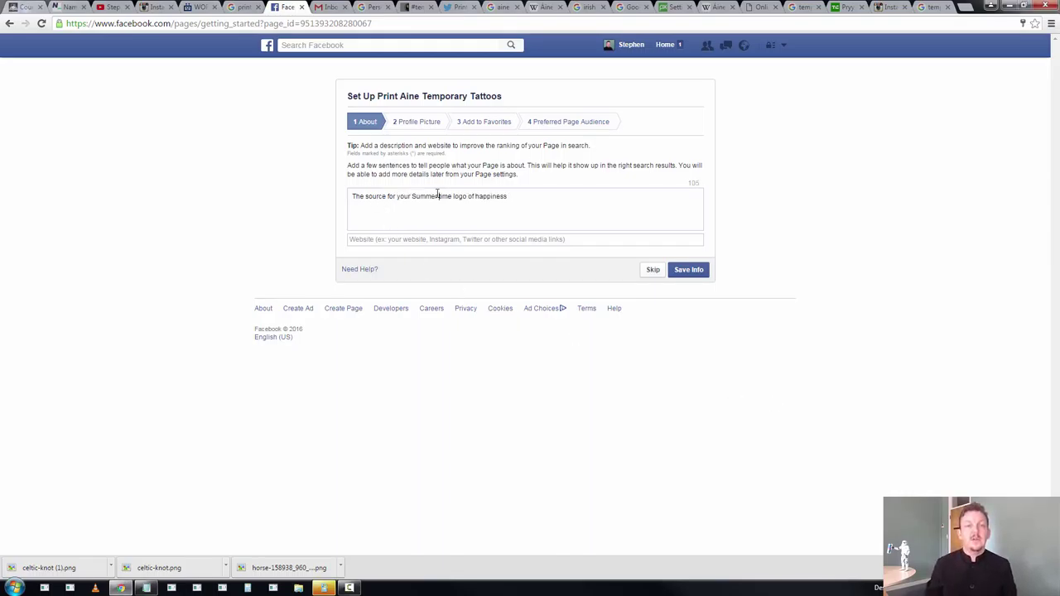
pyautogui.press('Delete')
pyautogui.write('s')
pyautogui.press('End')
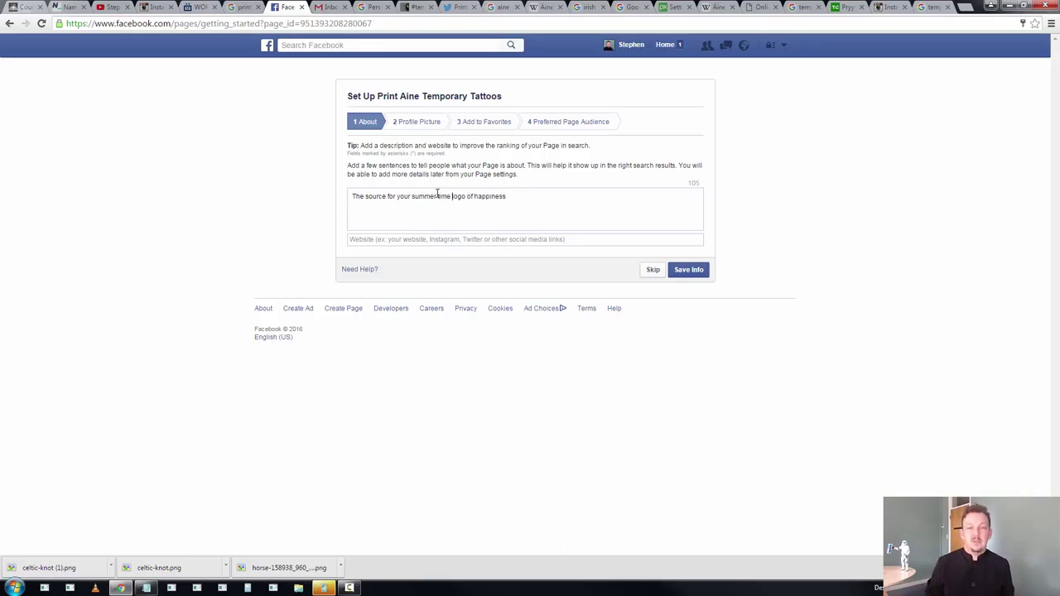
pyautogui.write('stick on')
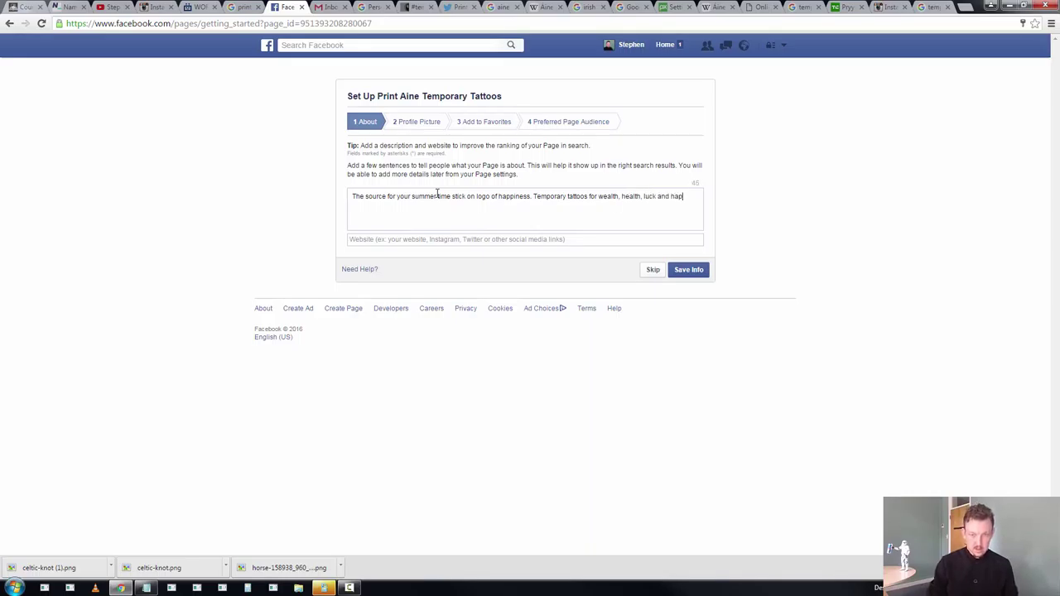
pyautogui.write('ss')
pyautogui.hotkey('ctrl', 'a')
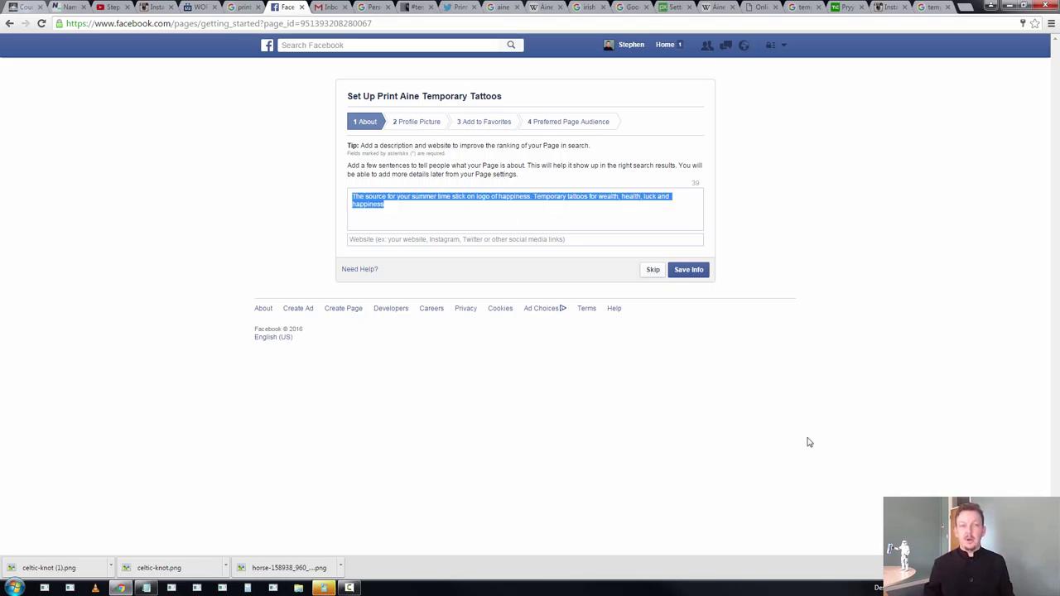
# Step: Paste the finished description onto a new line in the Notepad notes
pyautogui.hotkey('alt', 'Tab')
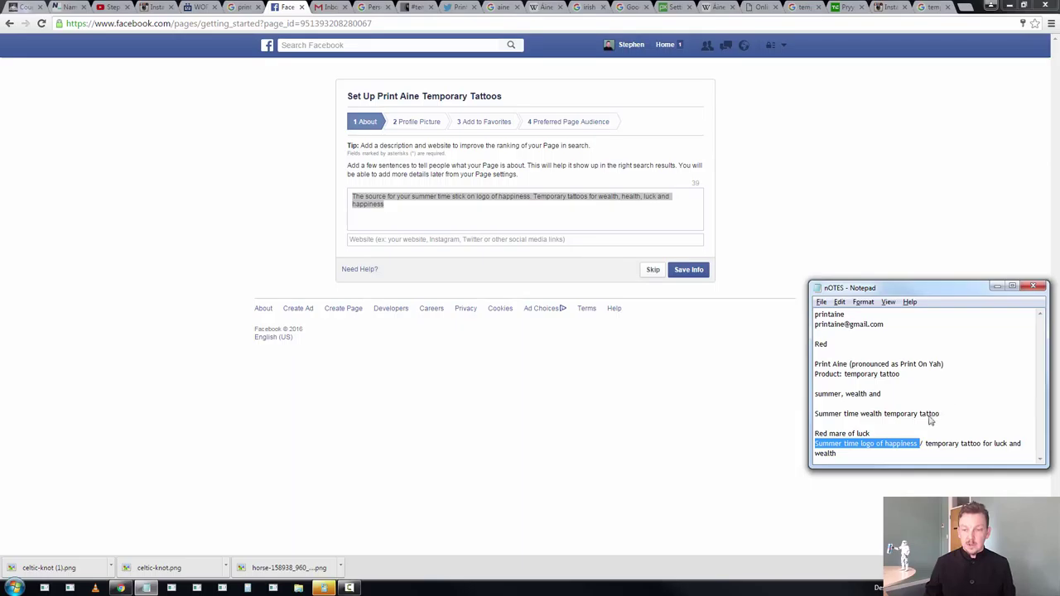
pyautogui.click(921, 447)
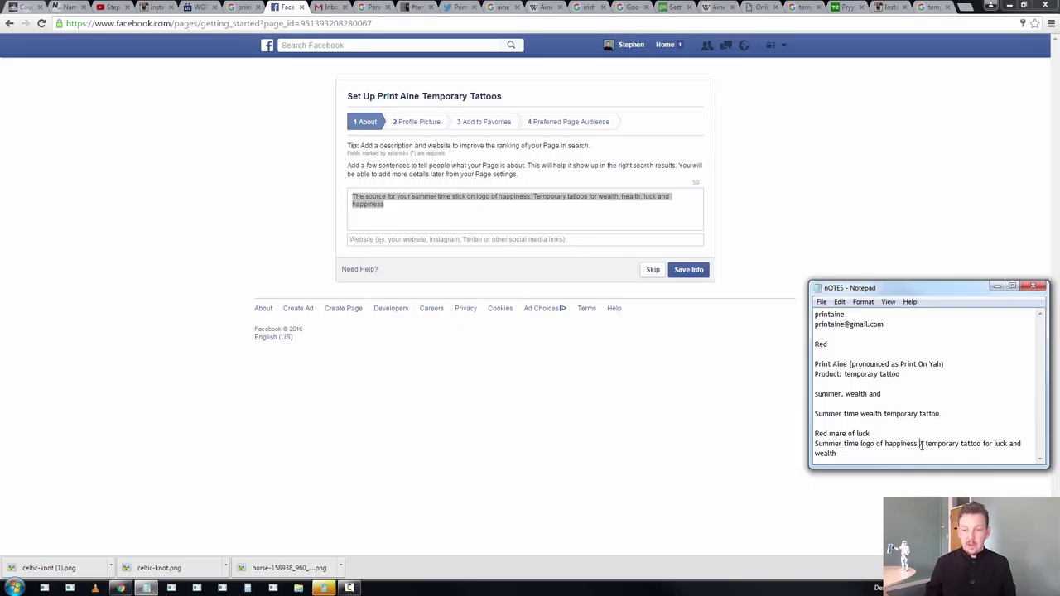
pyautogui.moveTo(977, 474); pyautogui.dragTo(977, 519)
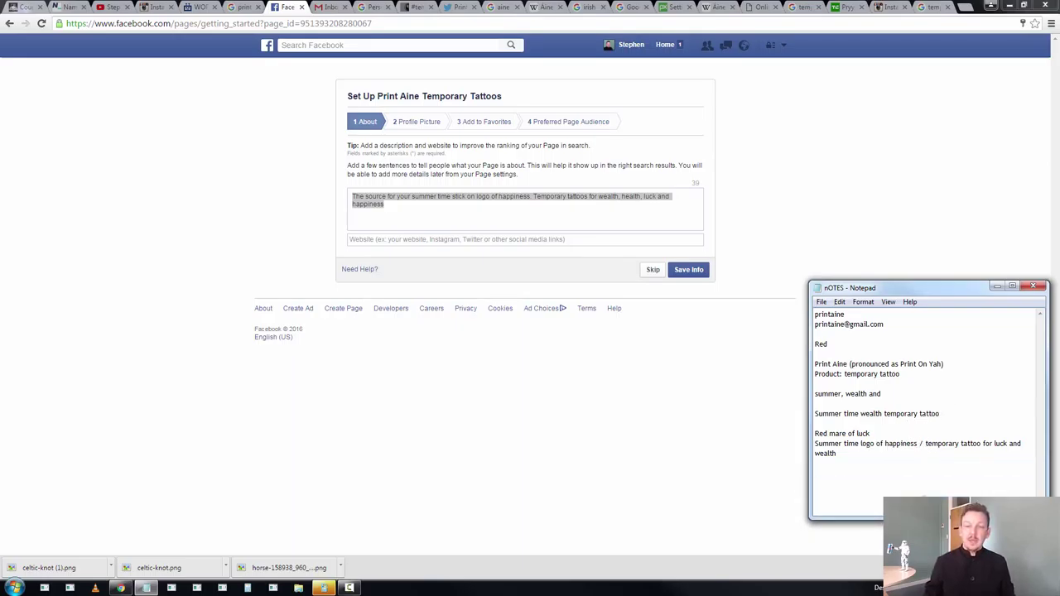
pyautogui.press('Return')
pyautogui.write('The source for your summer time stick on logo of happiness. Temporary tattoos for wealth, health, luck and happiness')
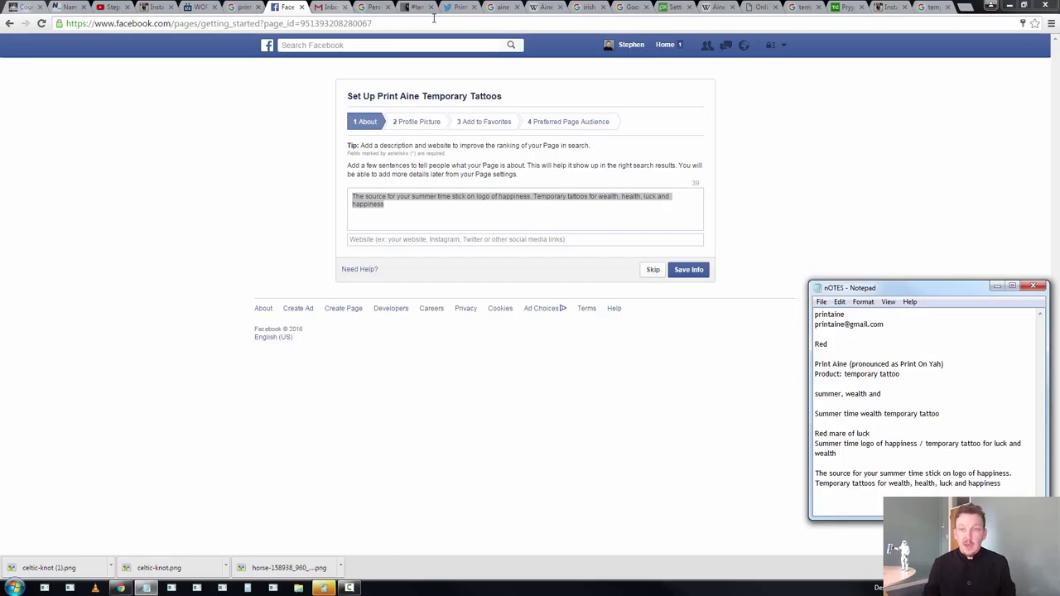
# Step: Open the printaine Instagram profile and copy its web address
pyautogui.click(890, 7)
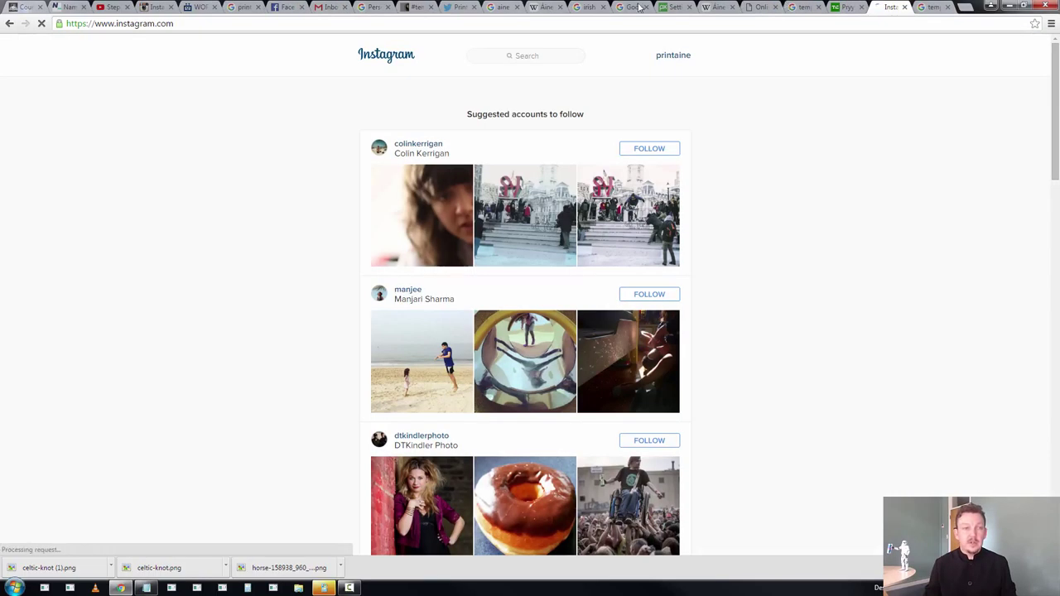
pyautogui.click(662, 56)
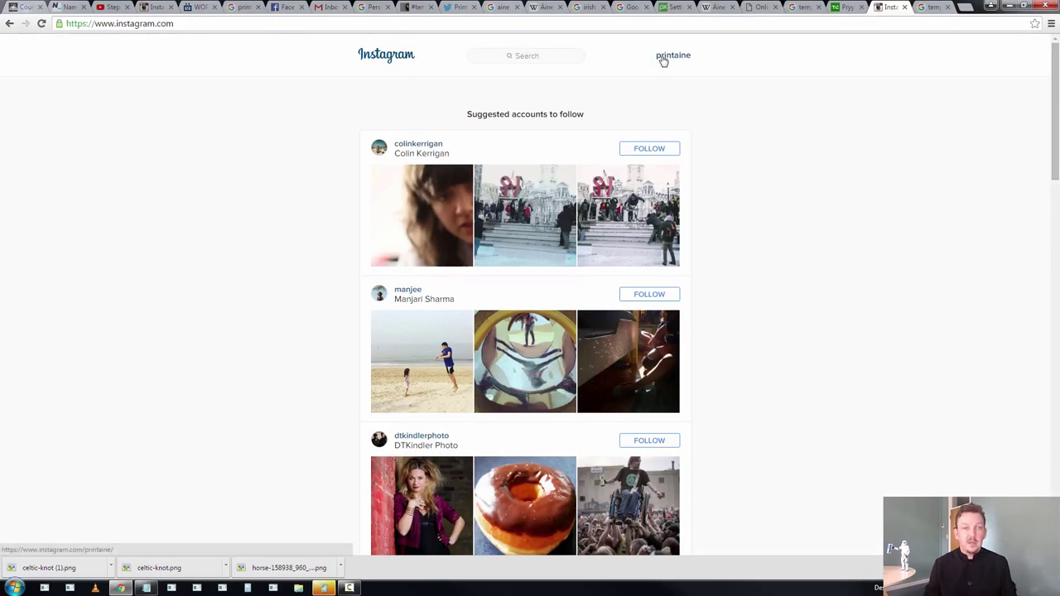
pyautogui.click(211, 23)
pyautogui.press('BackSpace')
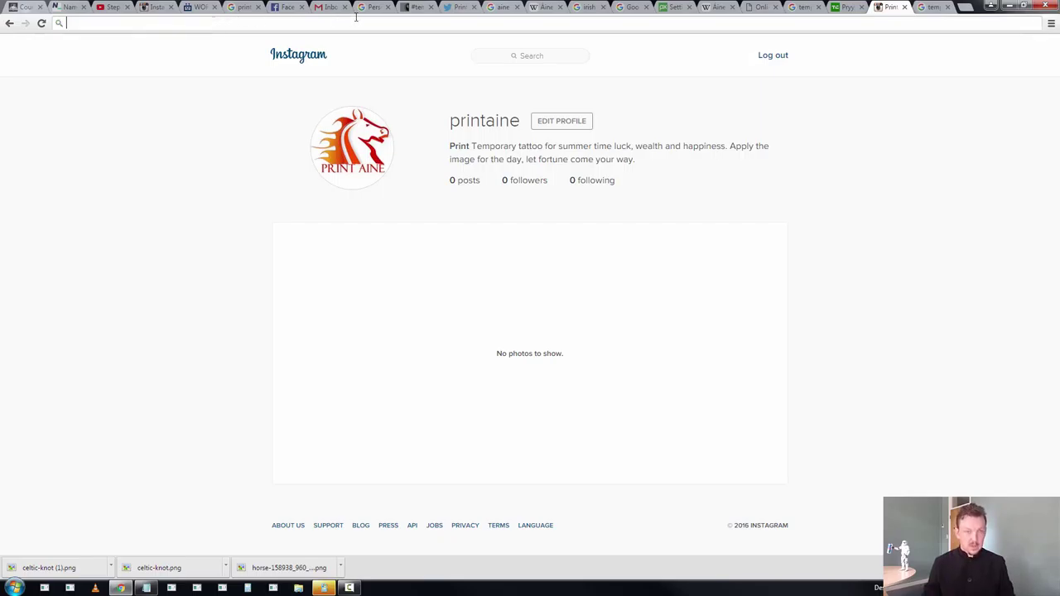
# Step: Enter the printaine Instagram URL as the page's website and save the About info
pyautogui.click(287, 7)
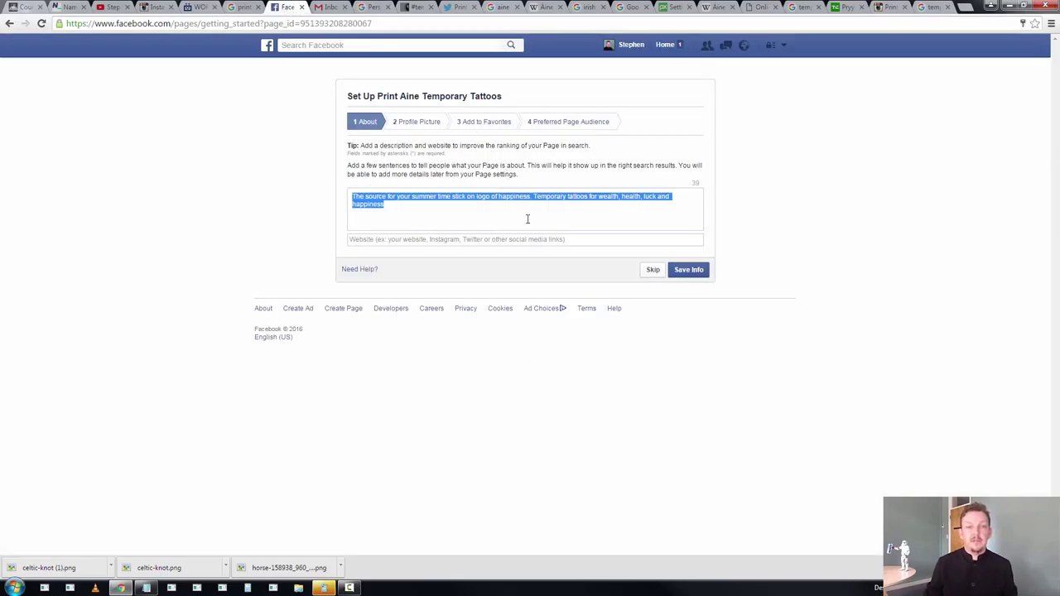
pyautogui.click(520, 240)
pyautogui.write('https://www.instagram.com/printaine/')
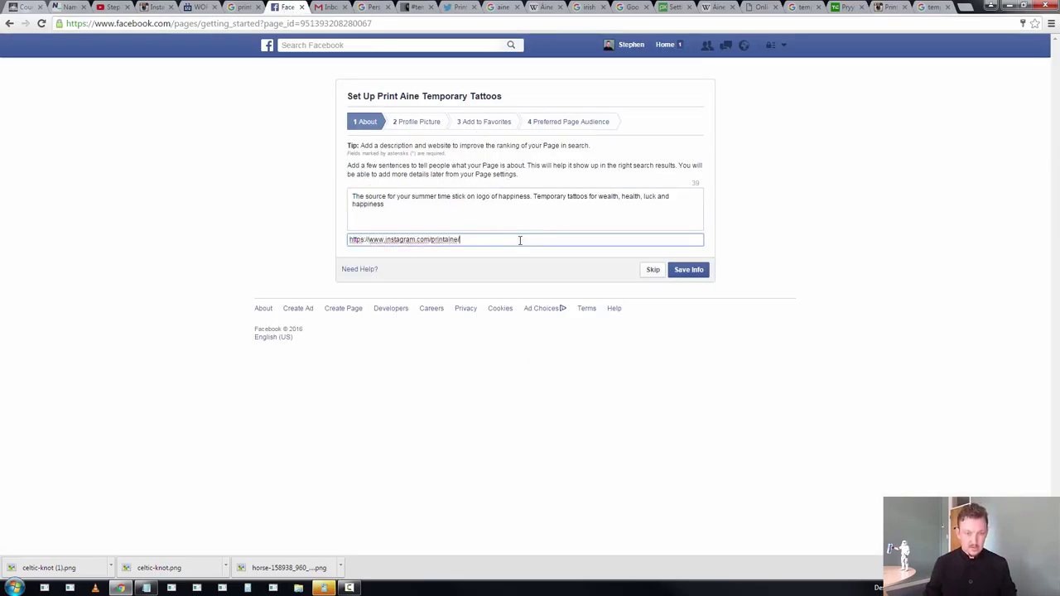
pyautogui.click(687, 274)
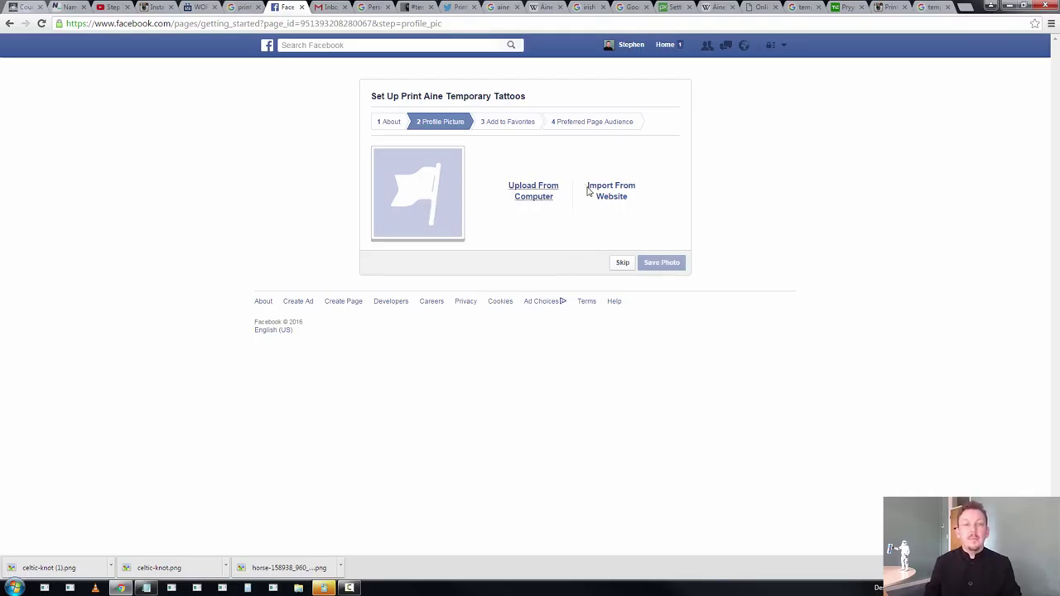
# Step: Upload 'Print Aine Master Logo' as the profile picture and continue
pyautogui.click(543, 202)
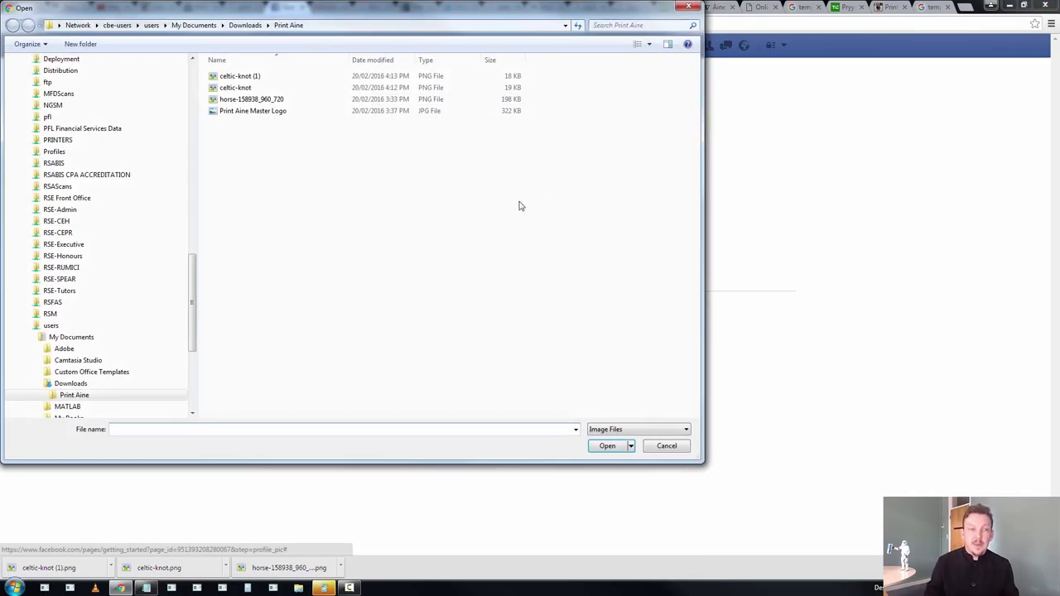
pyautogui.click(248, 111)
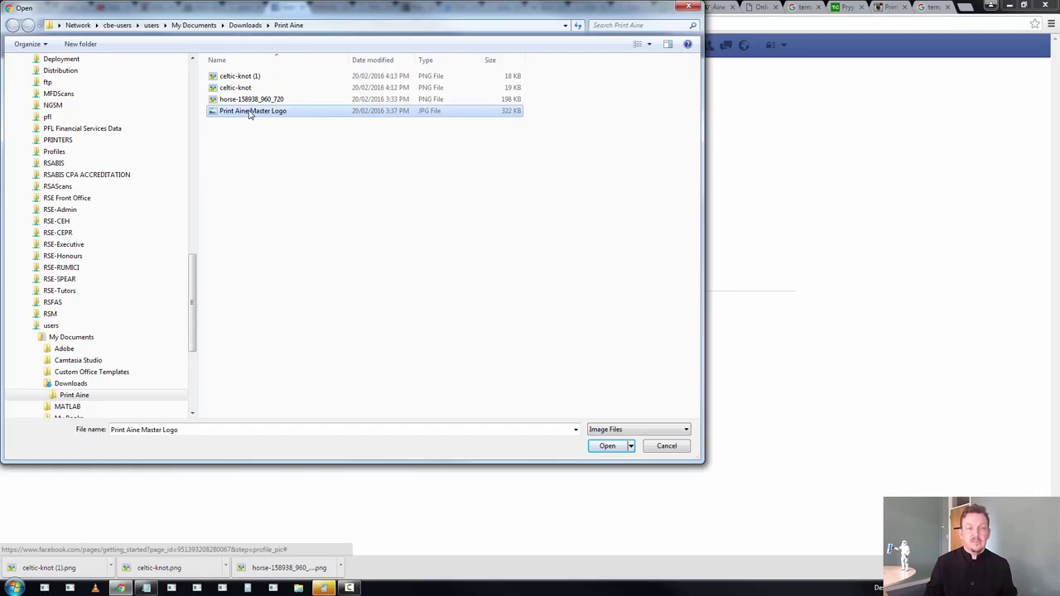
pyautogui.doubleClick(248, 113)
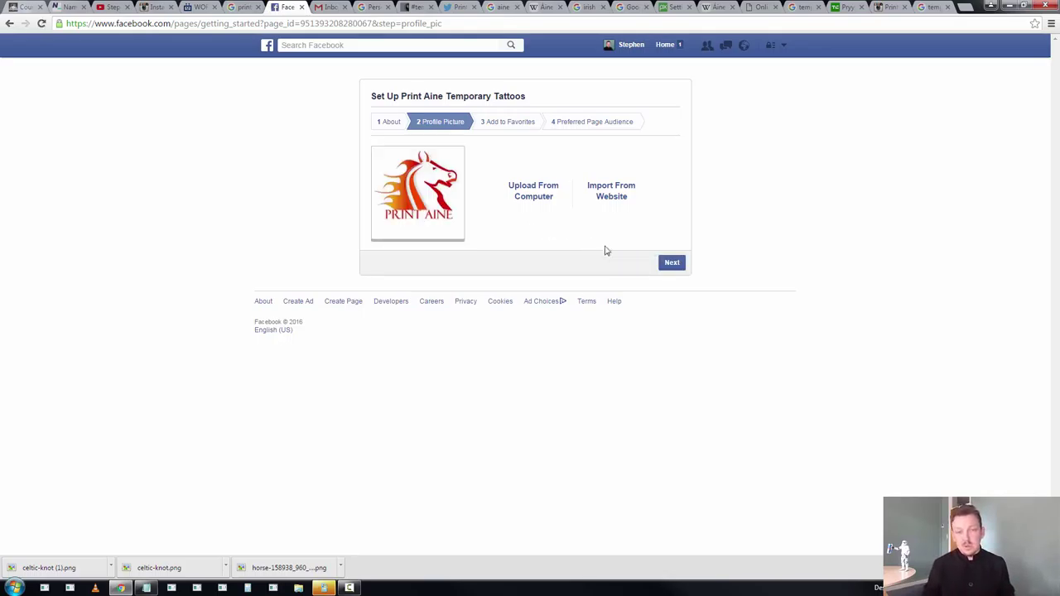
pyautogui.click(671, 263)
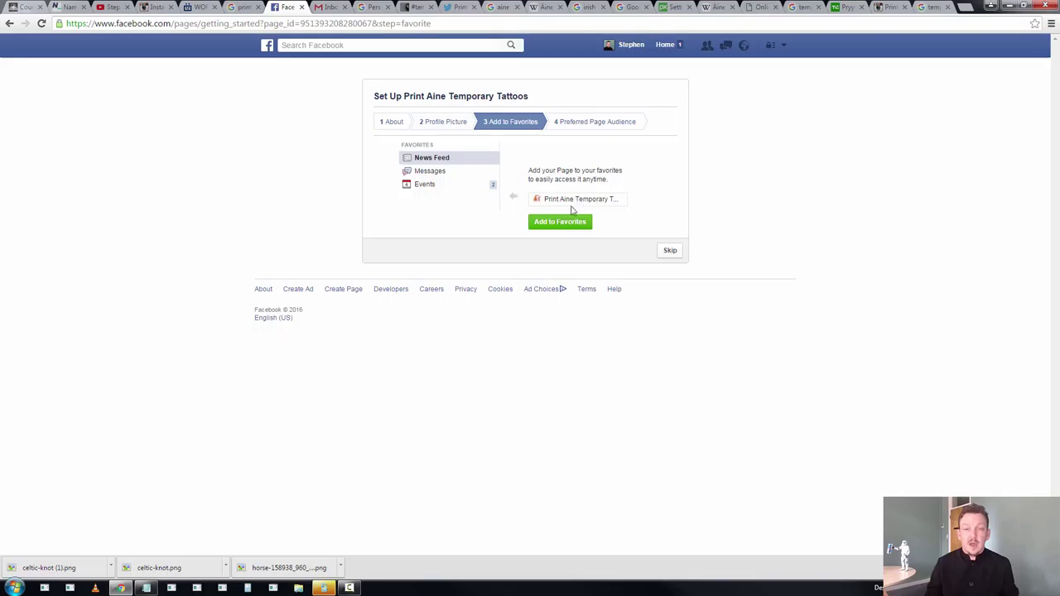
# Step: Add the page to favourites and continue to Preferred Page Audience
pyautogui.click(566, 222)
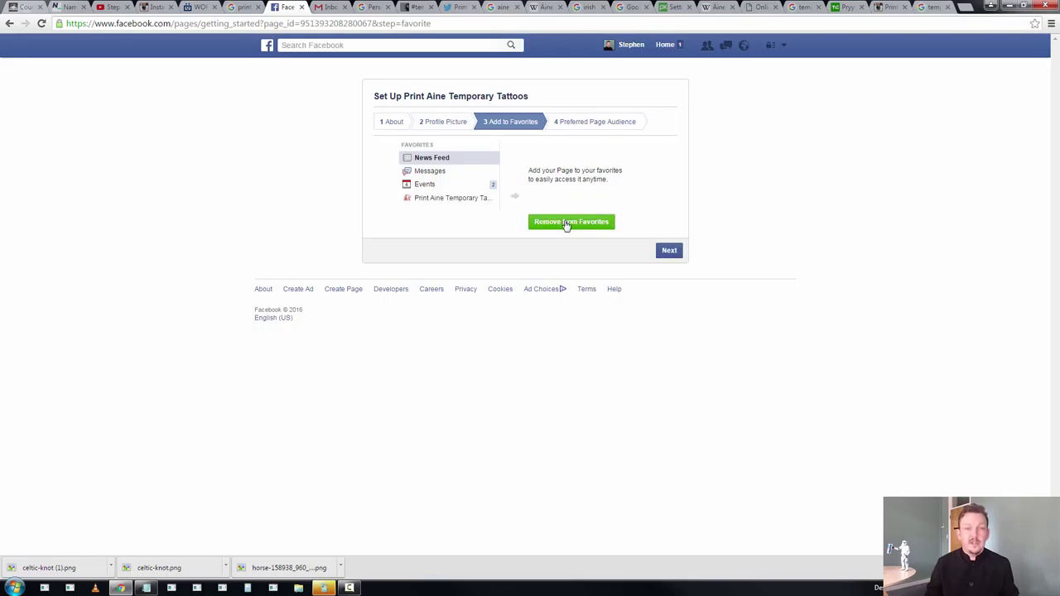
pyautogui.click(668, 250)
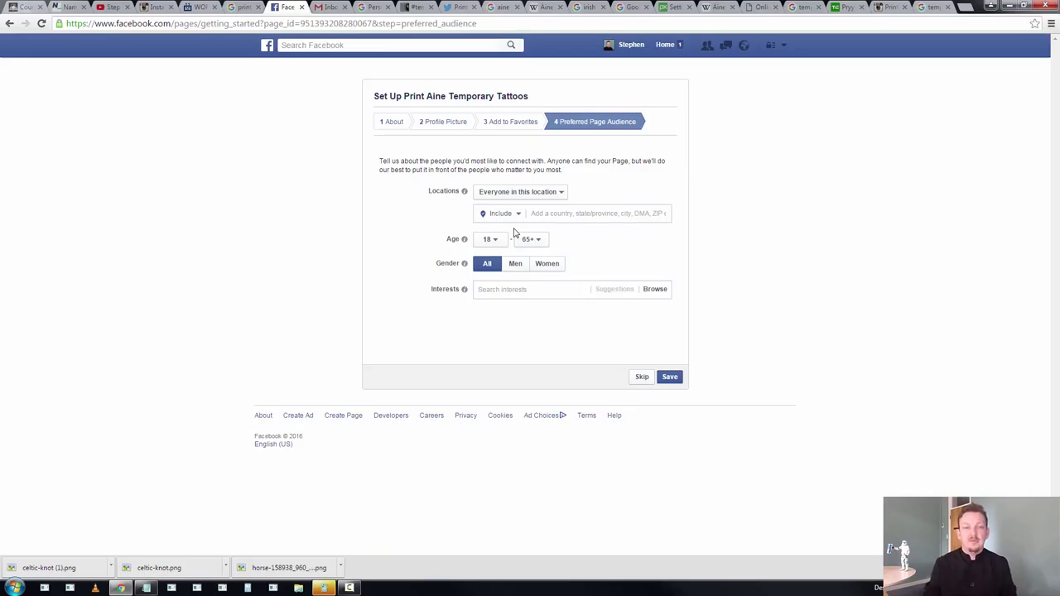
pyautogui.click(536, 241)
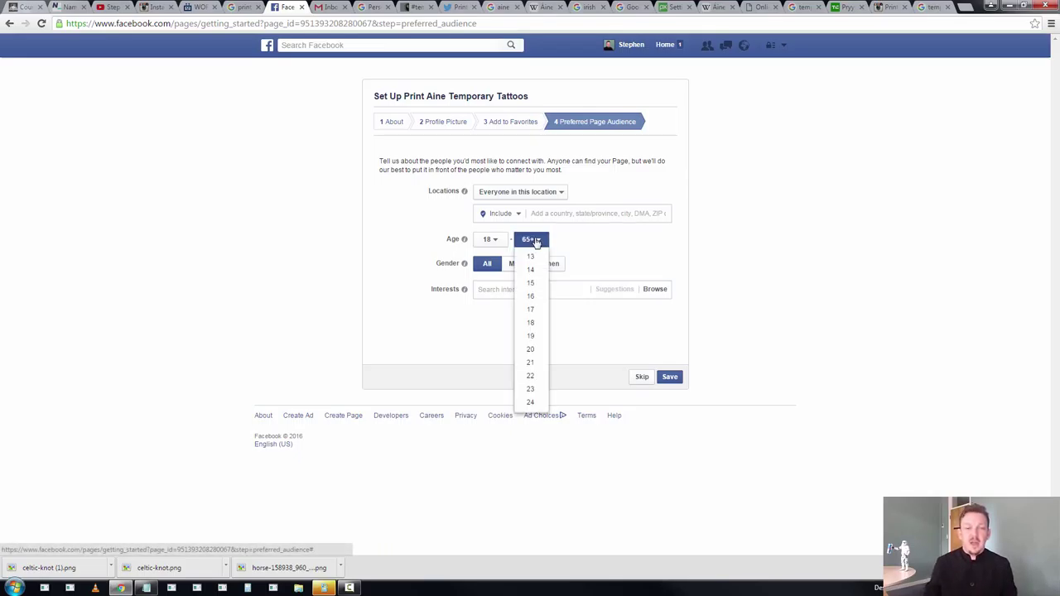
pyautogui.click(498, 240)
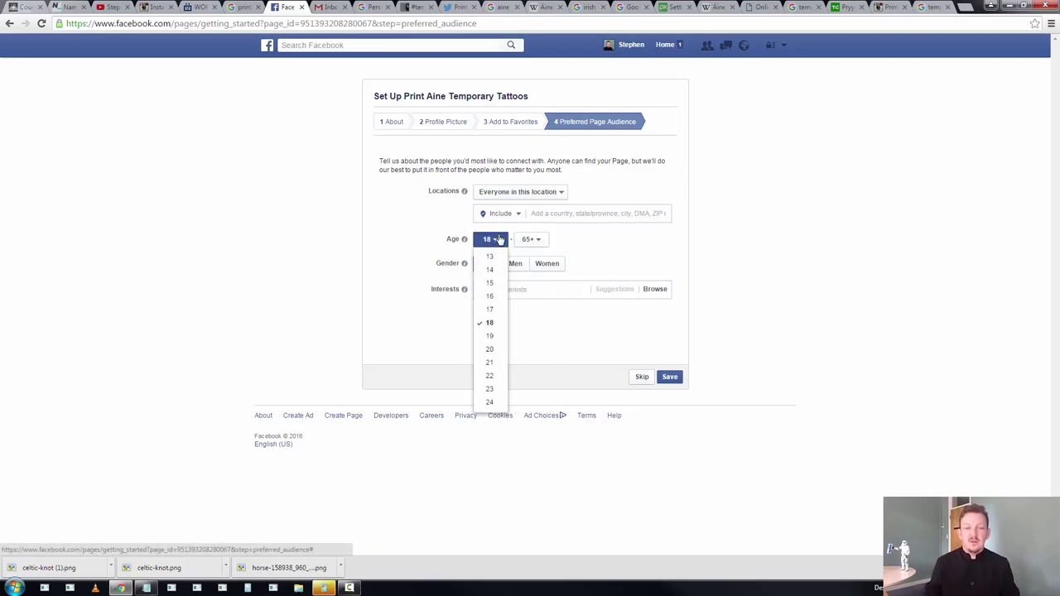
pyautogui.click(443, 232)
pyautogui.click(516, 192)
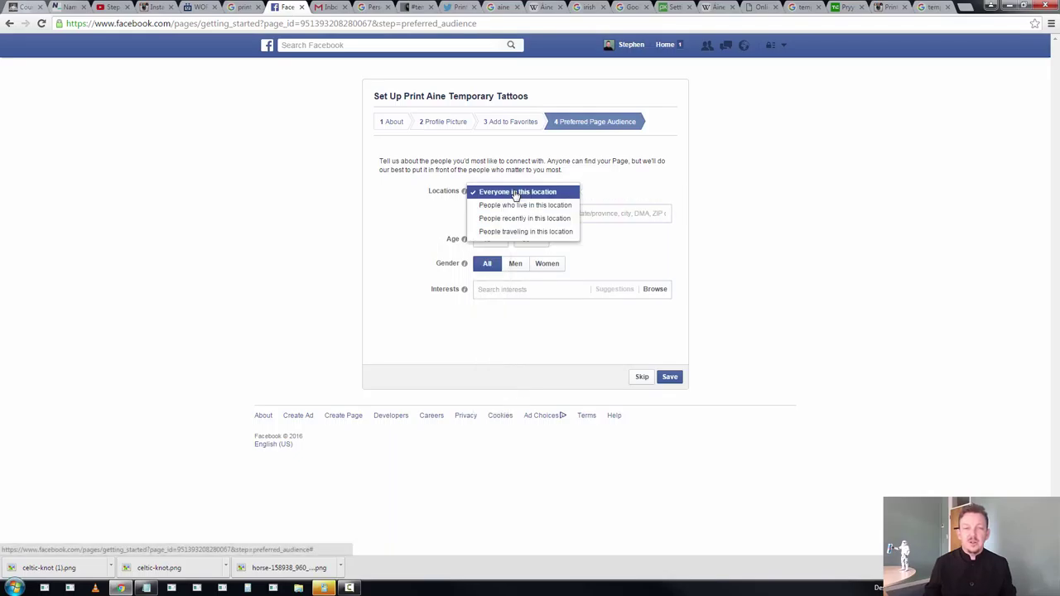
pyautogui.click(368, 225)
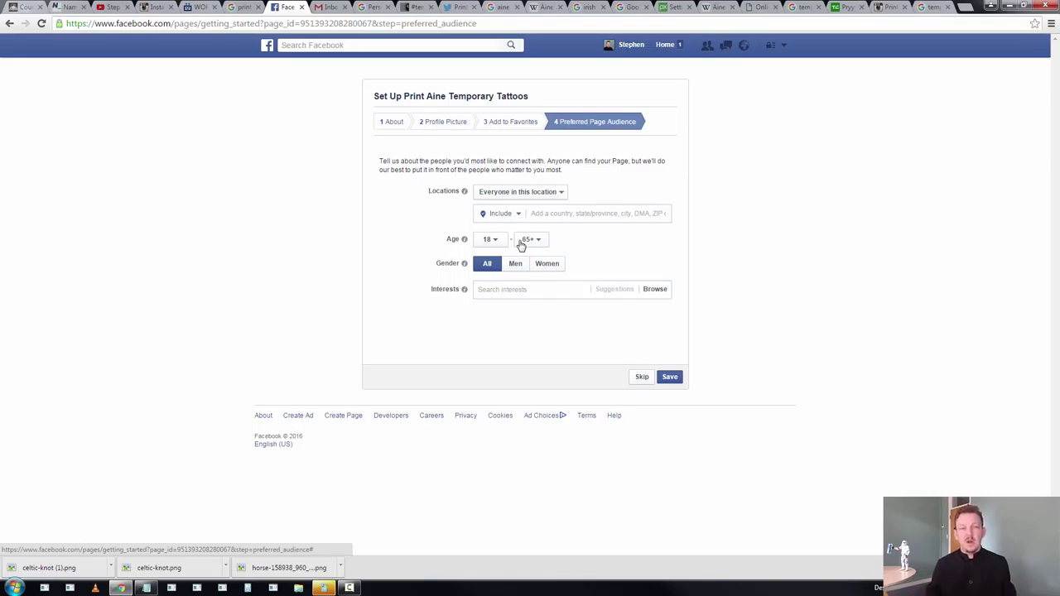
# Step: Set the audience age to 18–25 and target people traveling in this location
pyautogui.click(527, 240)
pyautogui.scroll(-1, 532, 319)
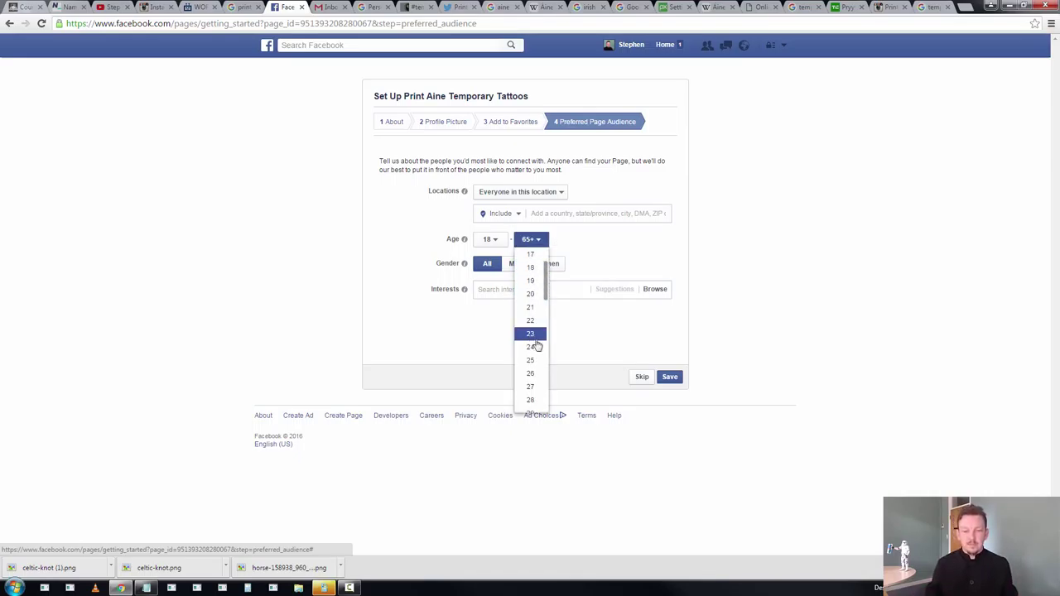
pyautogui.click(535, 360)
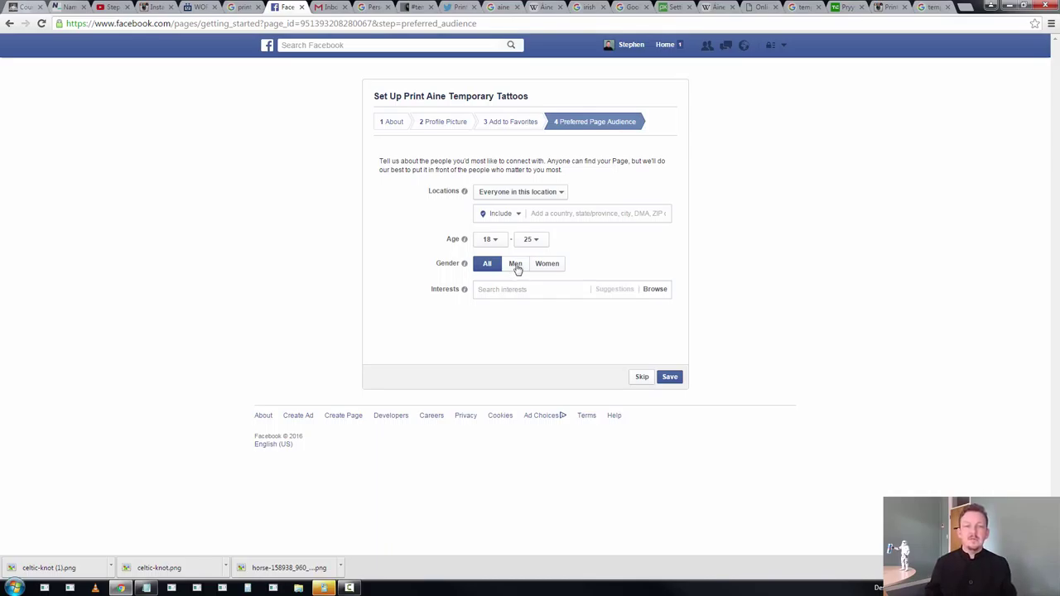
pyautogui.click(525, 195)
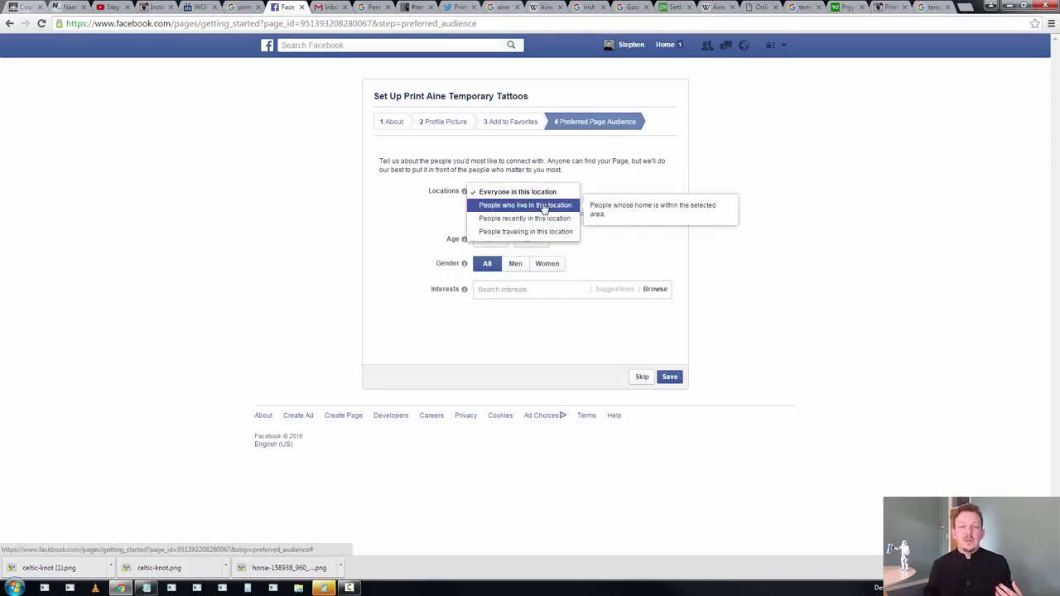
pyautogui.click(544, 233)
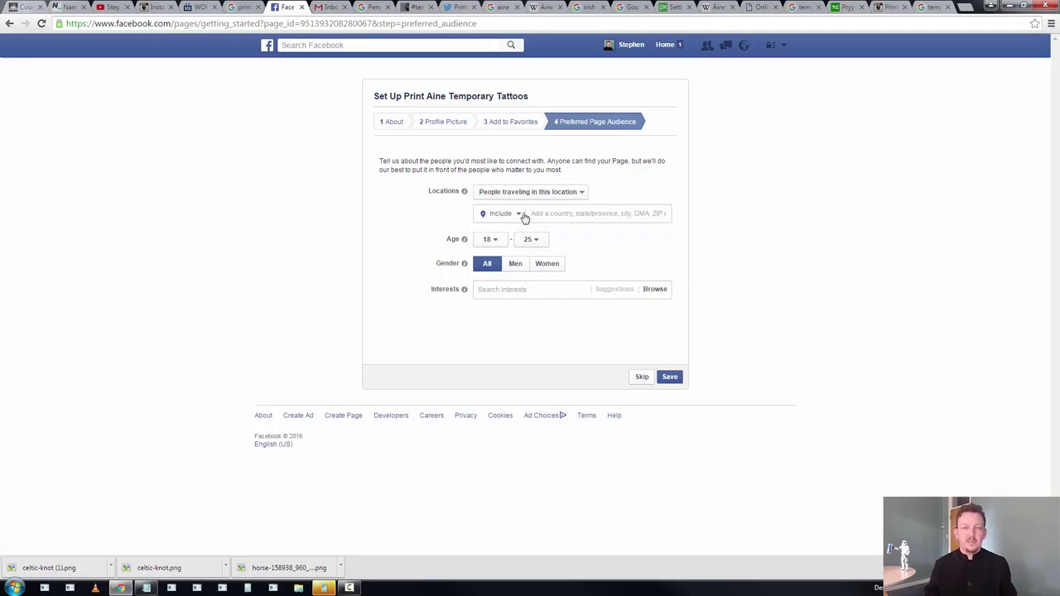
pyautogui.click(519, 214)
# Step: Add Gold Coast, Sunshine Coast and Nimbin as audience locations
pyautogui.click(573, 214)
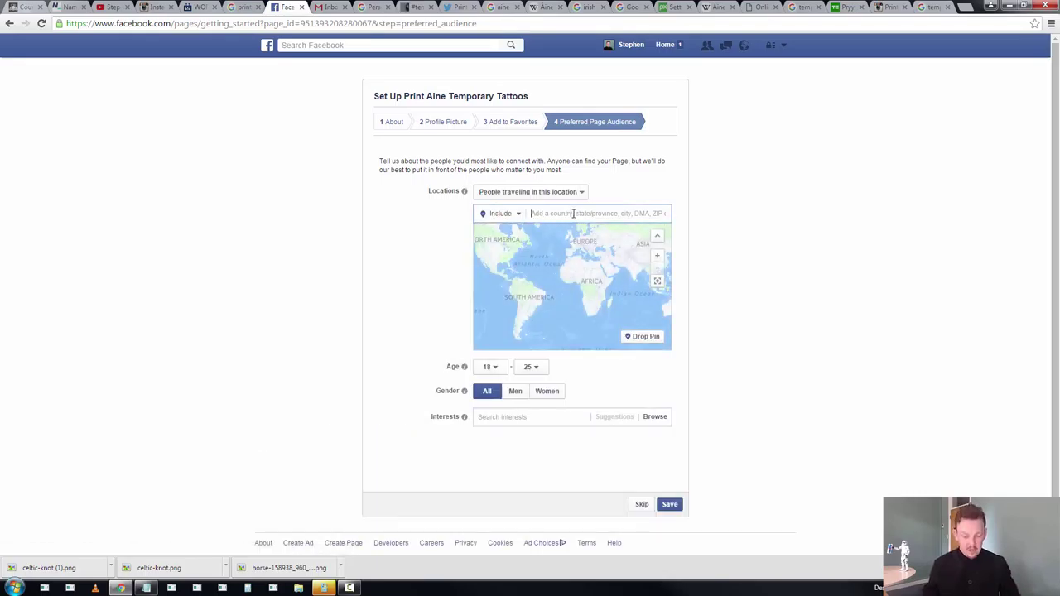
pyautogui.write('gold coast')
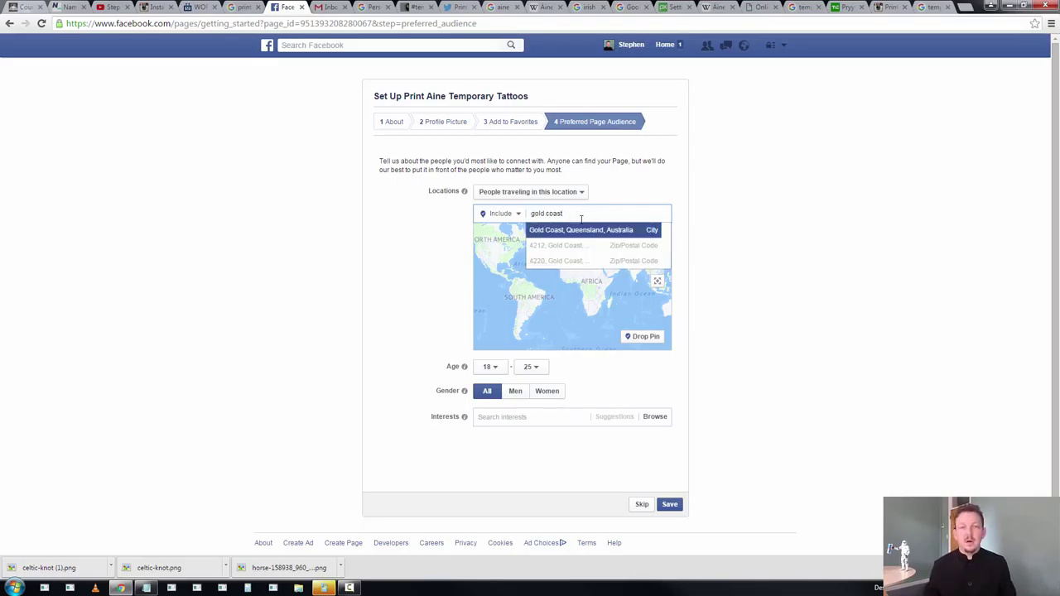
pyautogui.click(579, 230)
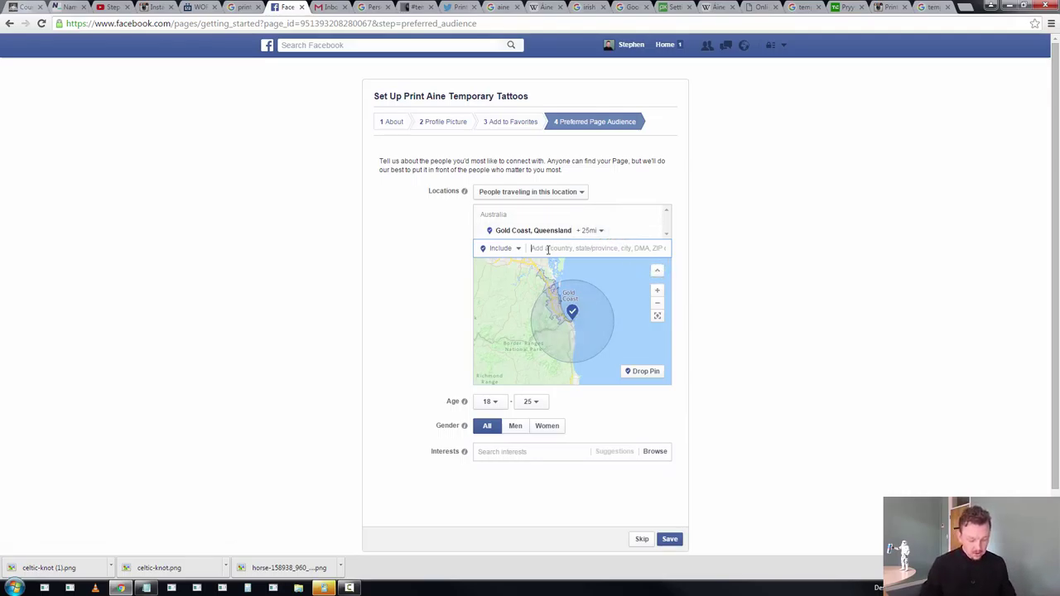
pyautogui.write('suns')
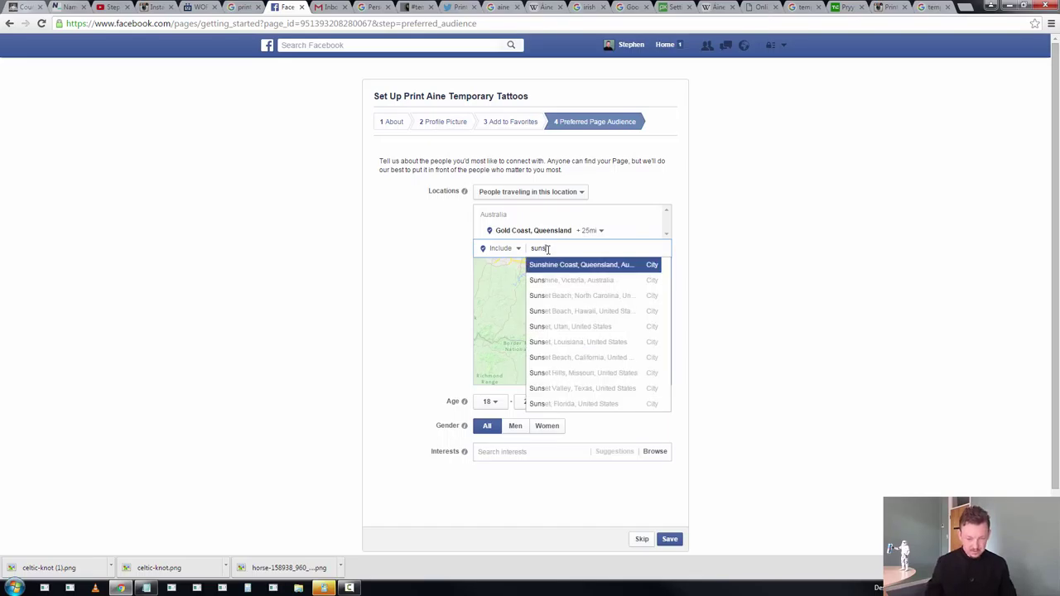
pyautogui.click(556, 265)
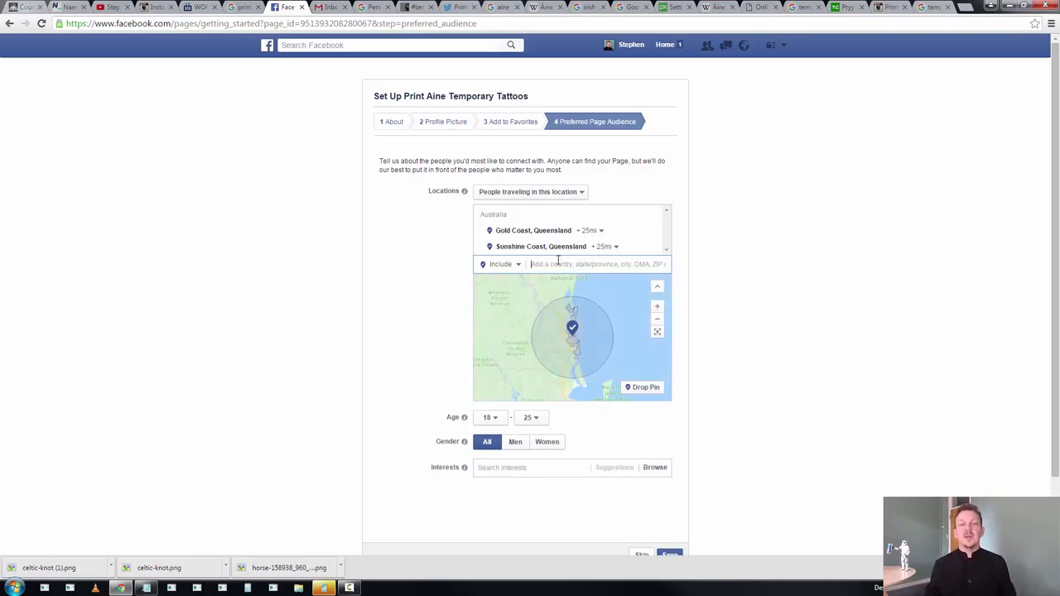
pyautogui.write('nimbin')
pyautogui.click(613, 283)
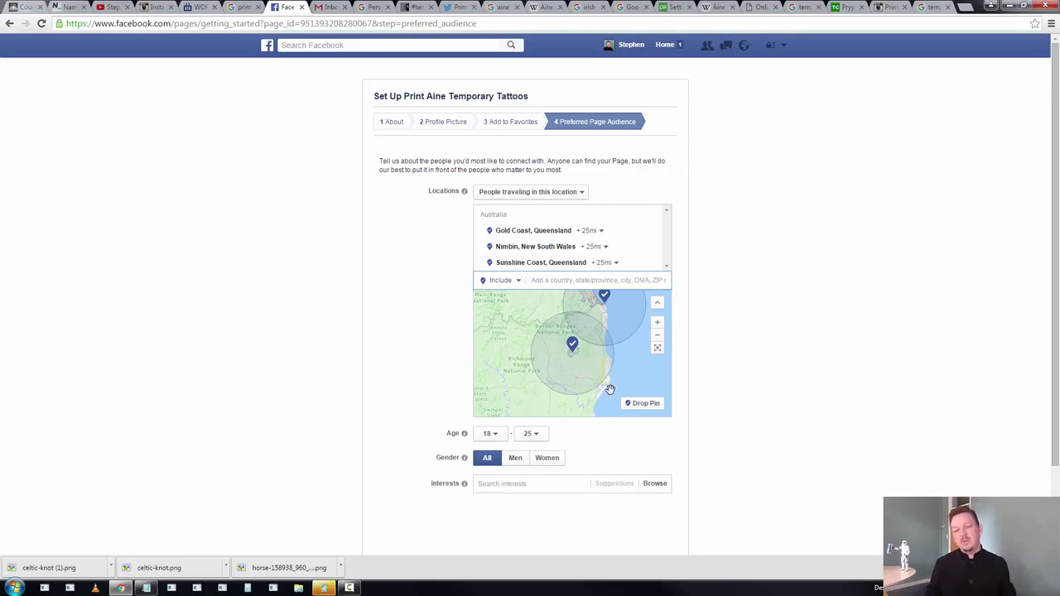
# Step: Add Currumbin, Queensland as a further target location
pyautogui.moveTo(609, 390); pyautogui.dragTo(607, 356)
pyautogui.scroll(2, 603, 331)
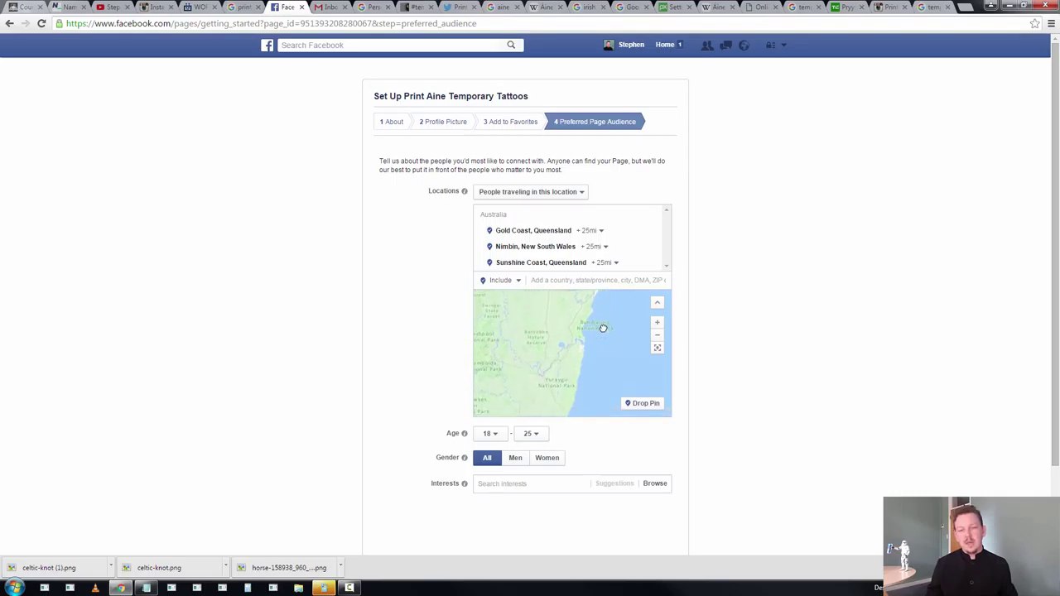
pyautogui.moveTo(589, 400); pyautogui.dragTo(573, 424)
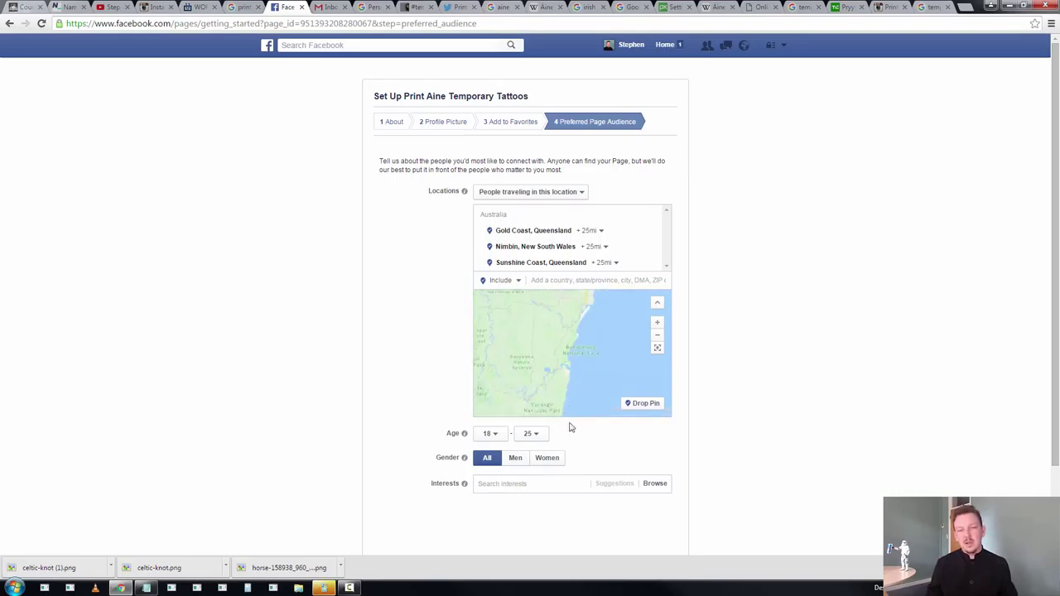
pyautogui.moveTo(591, 320); pyautogui.dragTo(588, 390)
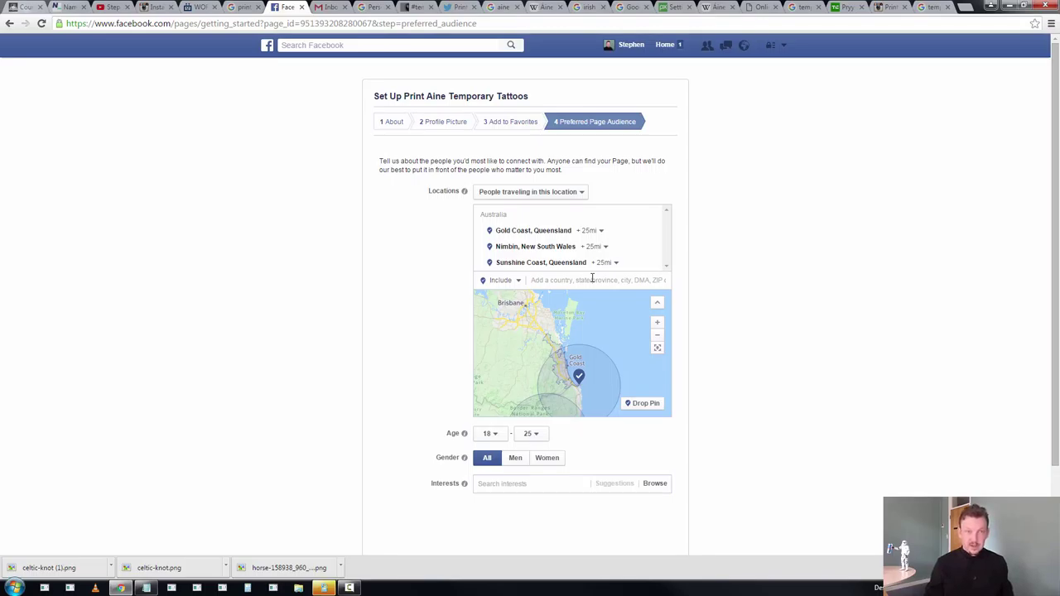
pyautogui.click(592, 278)
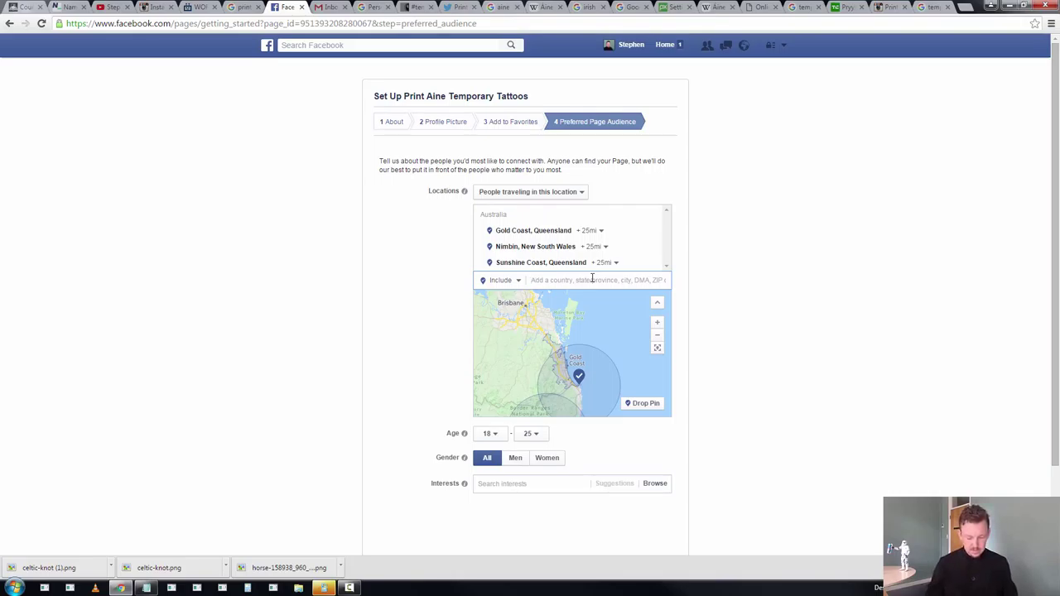
pyautogui.write('curr')
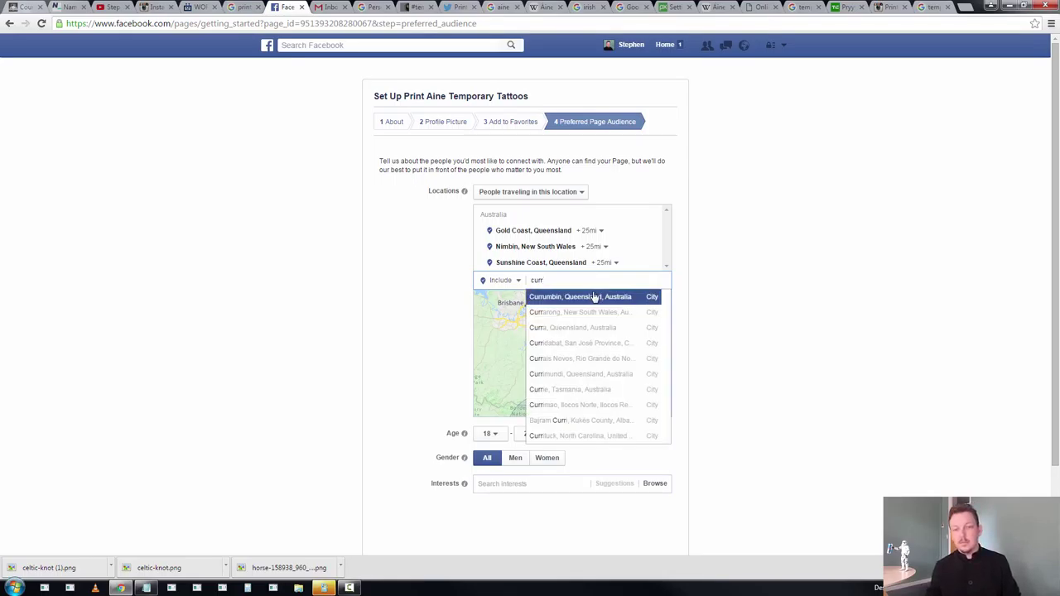
pyautogui.click(594, 297)
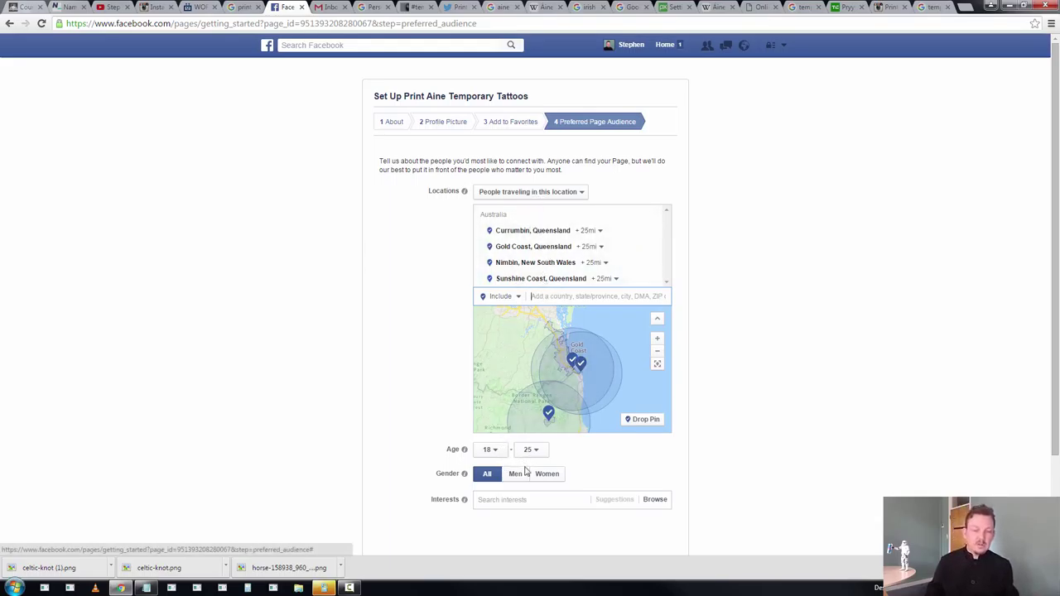
pyautogui.click(526, 502)
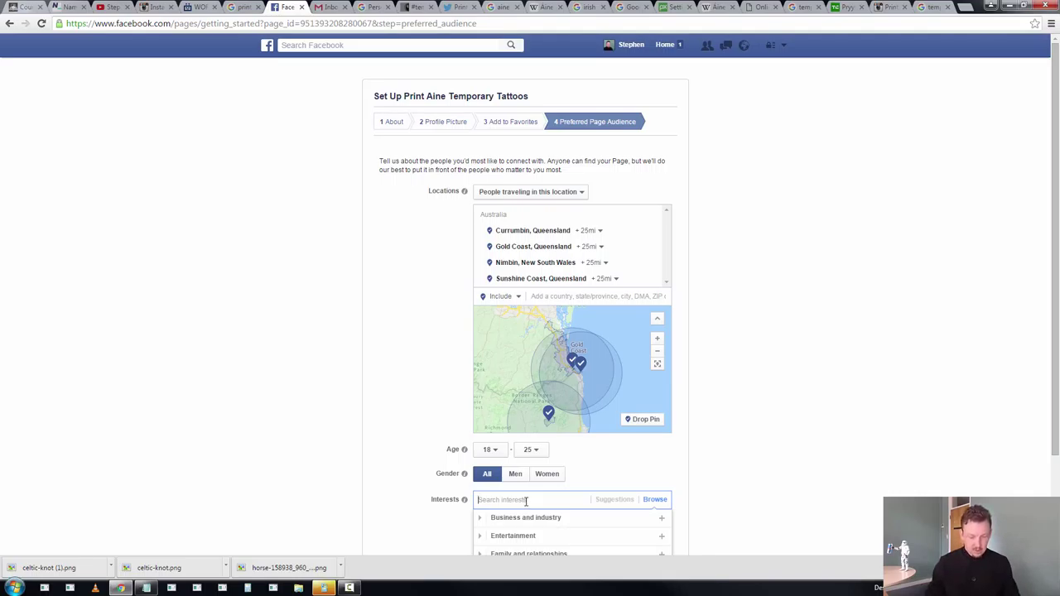
pyautogui.write('summ')
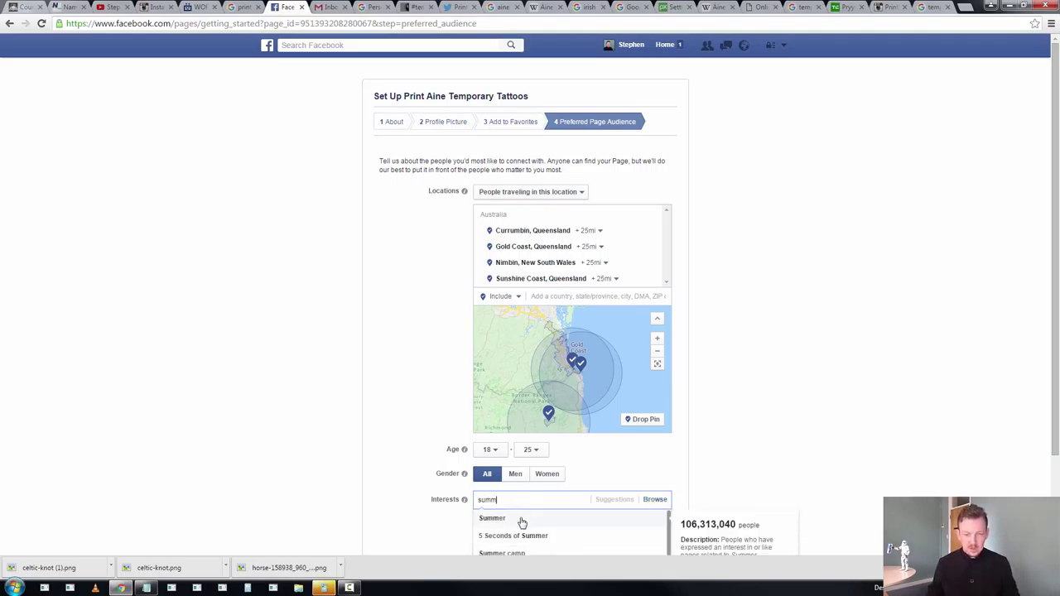
# Step: Add Summer, Beaches, Temporary tattoo and Luck as interests, then clear the search text
pyautogui.click(520, 519)
pyautogui.write('beach')
pyautogui.click(511, 547)
pyautogui.scroll(-2, 431, 464)
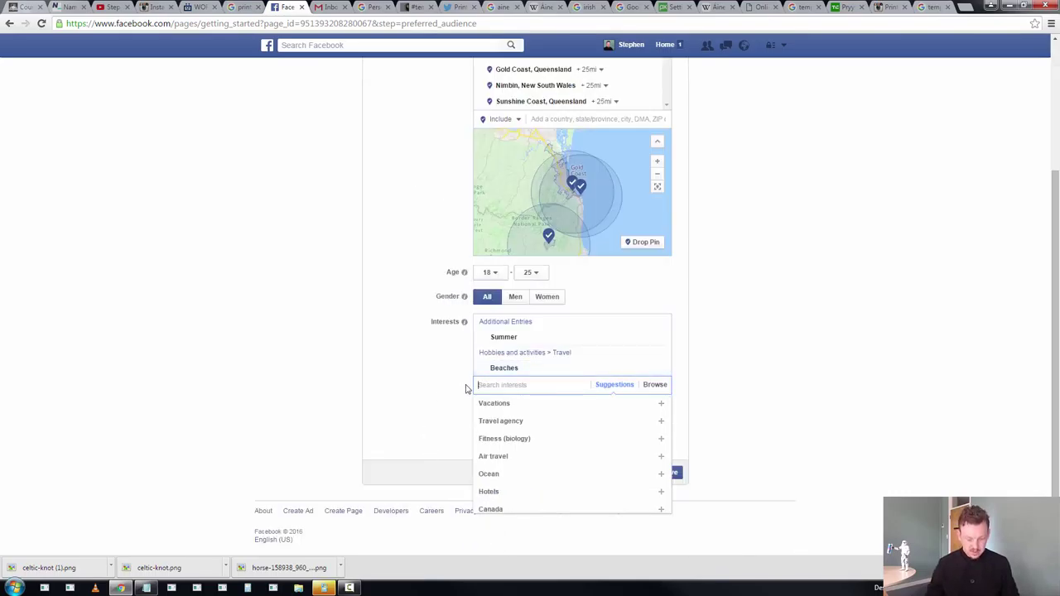
pyautogui.write('temp')
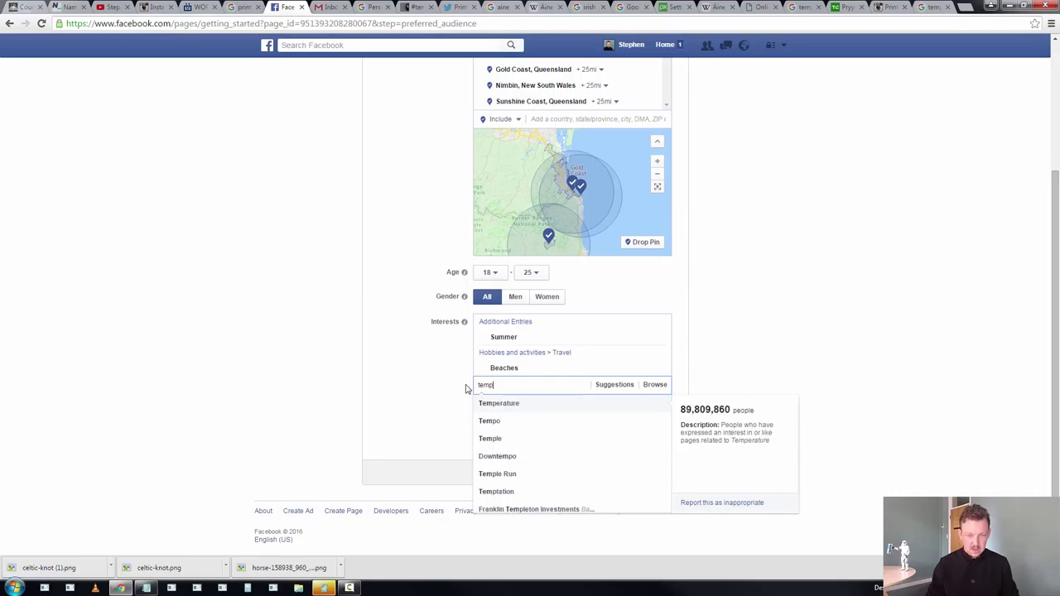
pyautogui.write('or')
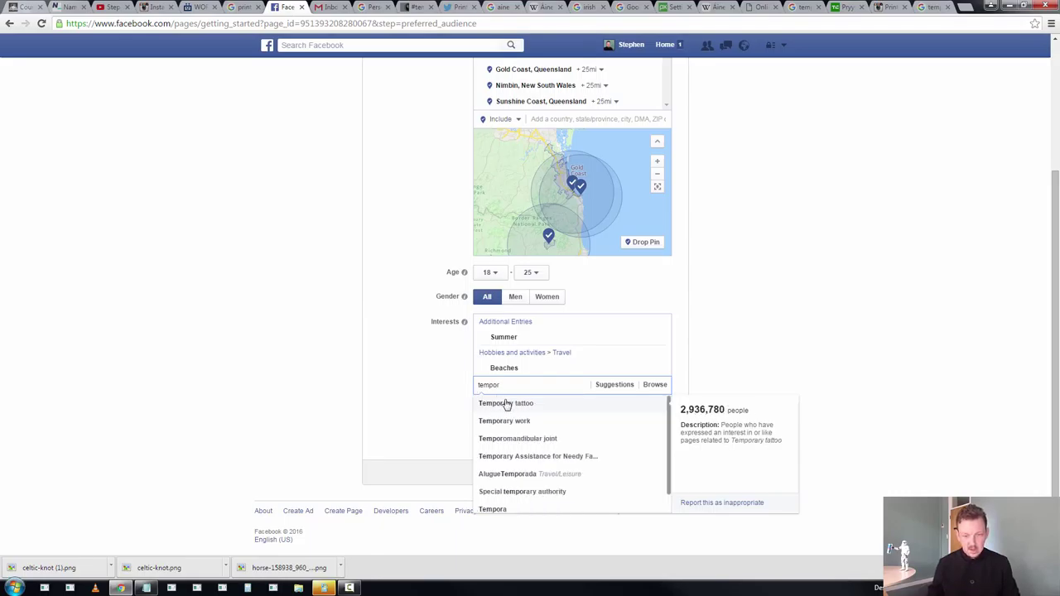
pyautogui.click(503, 405)
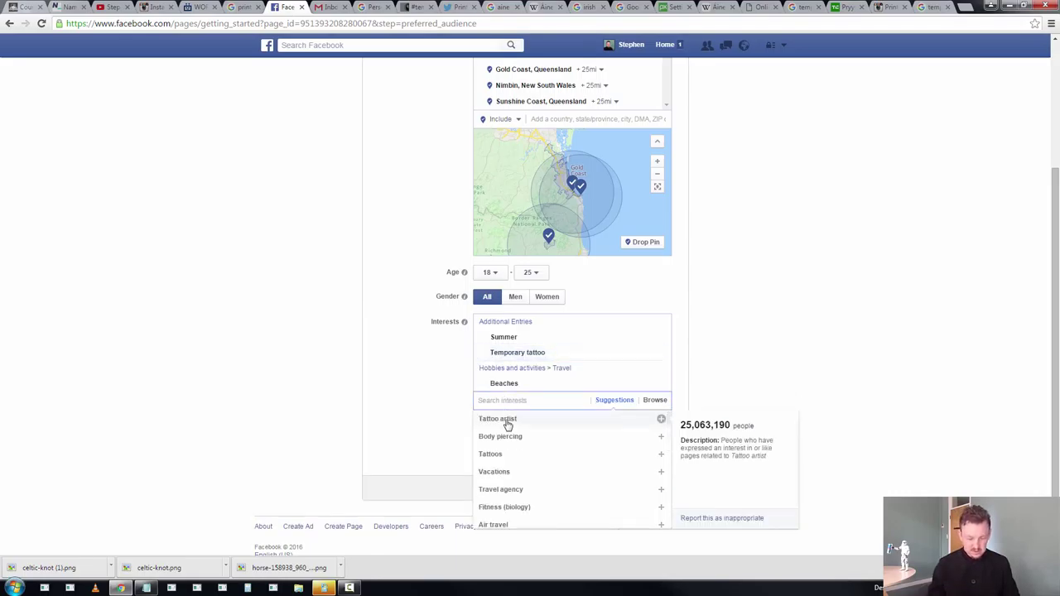
pyautogui.write('luck')
pyautogui.click(496, 419)
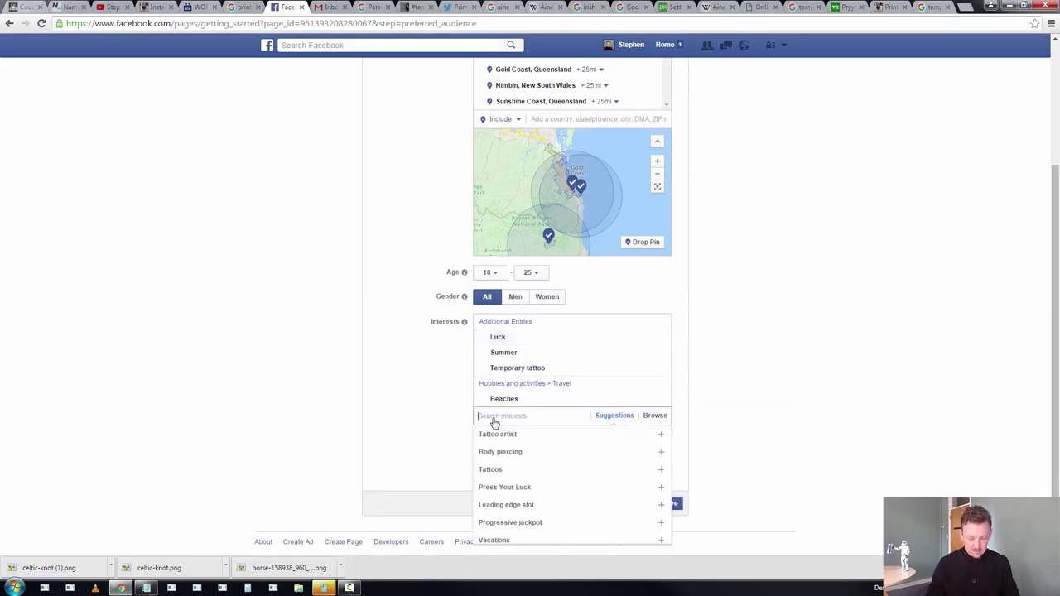
pyautogui.write('plac')
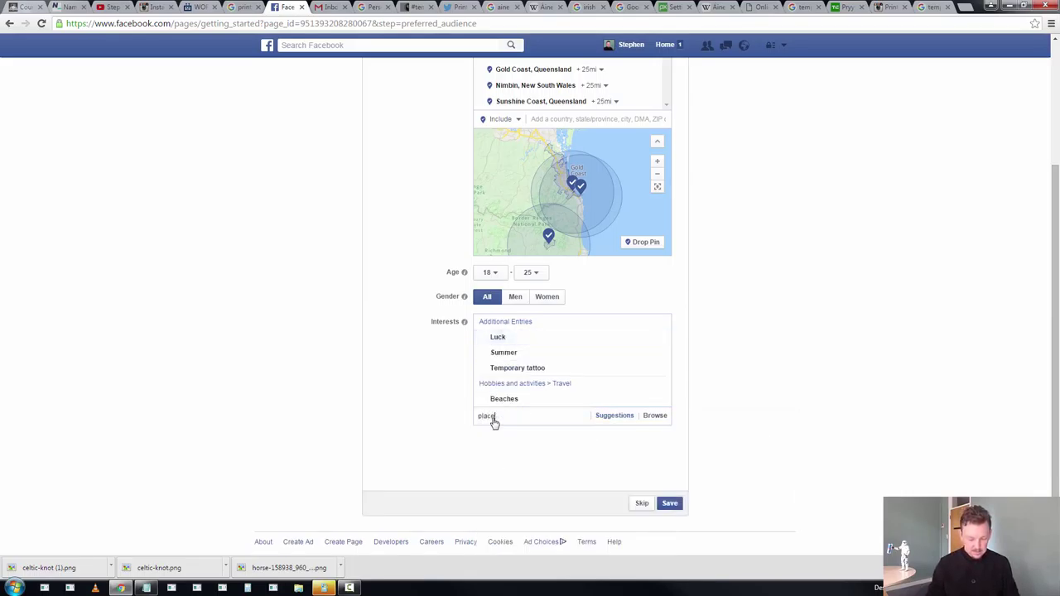
pyautogui.write('ebo e')
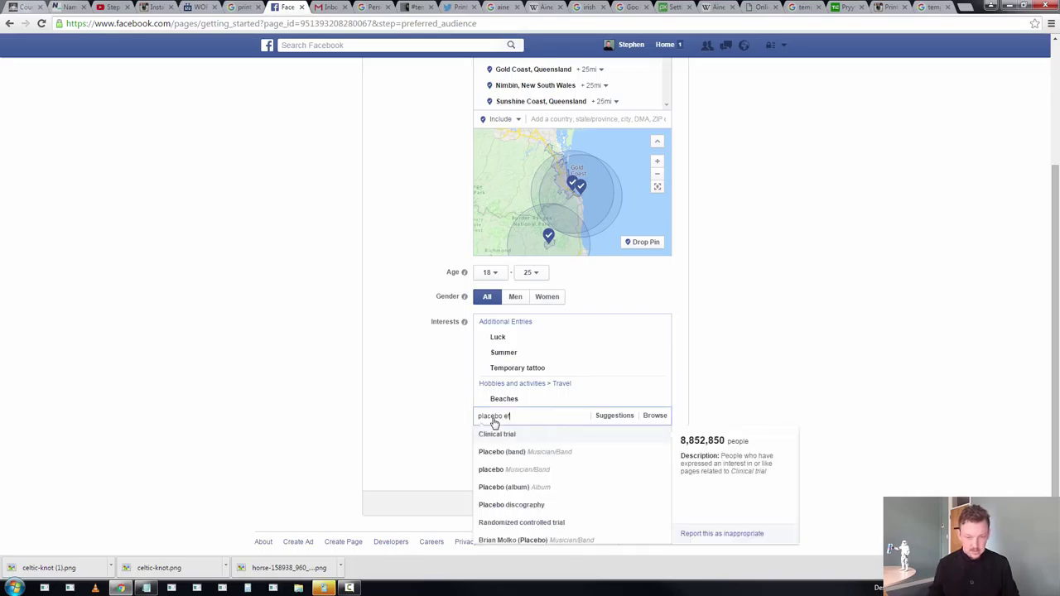
pyautogui.write('f')
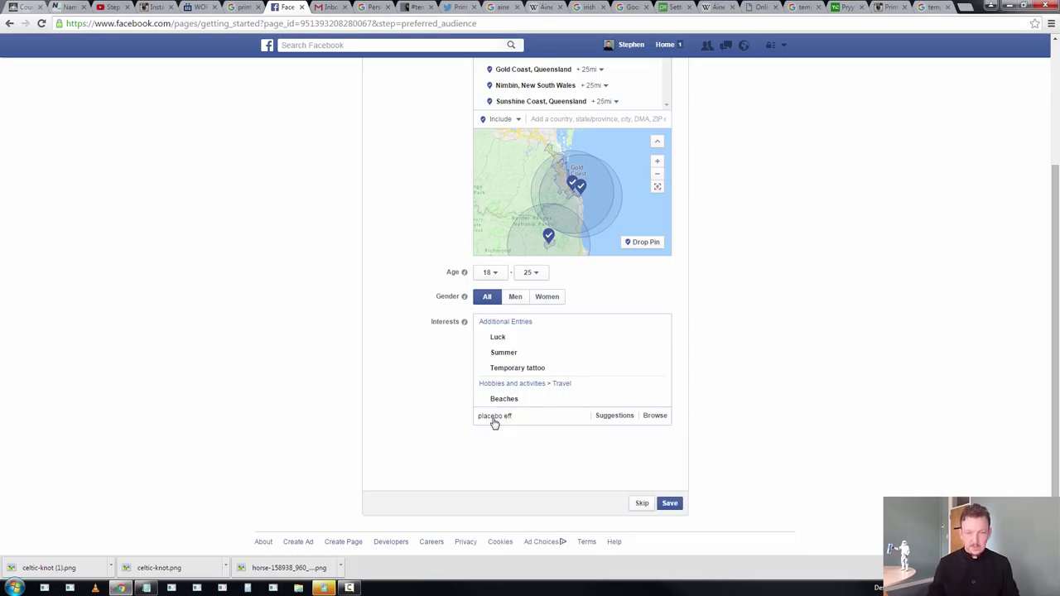
pyautogui.hotkey('ctrl', 'a')
pyautogui.press('BackSpace')
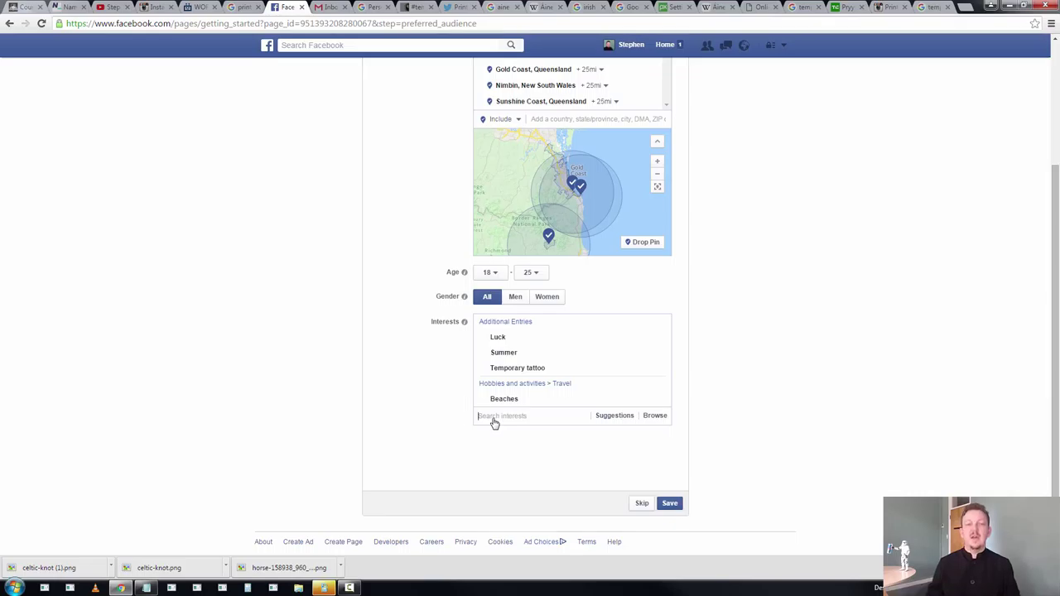
pyautogui.write('aine')
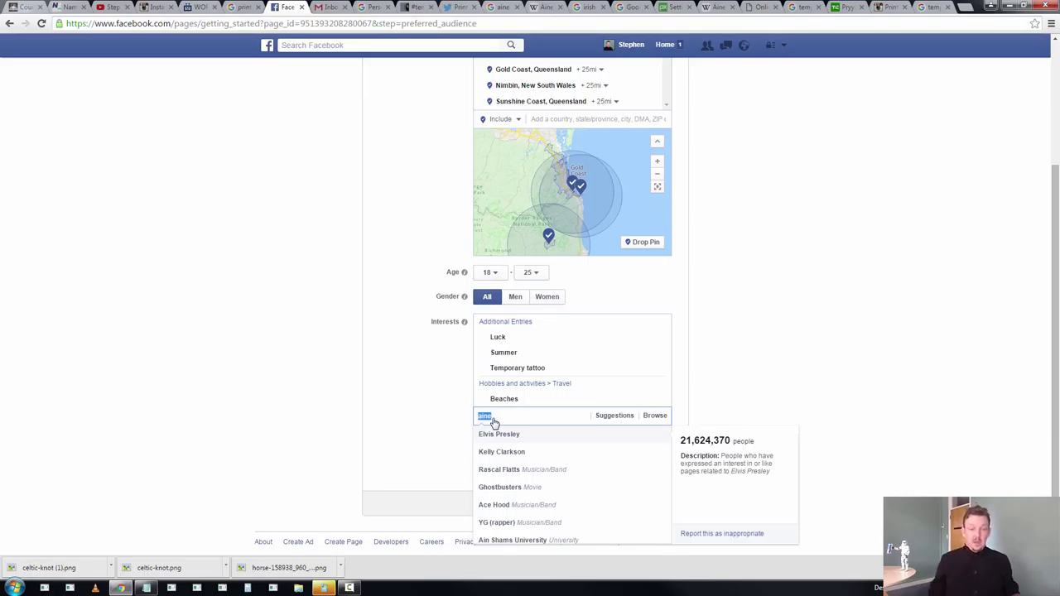
pyautogui.write('s')
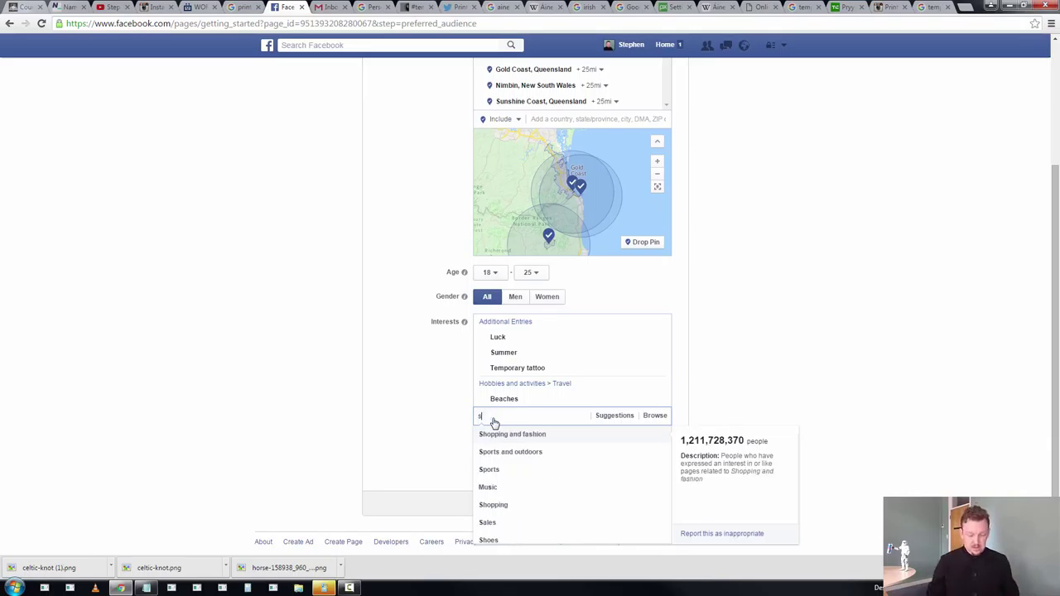
pyautogui.write('pir')
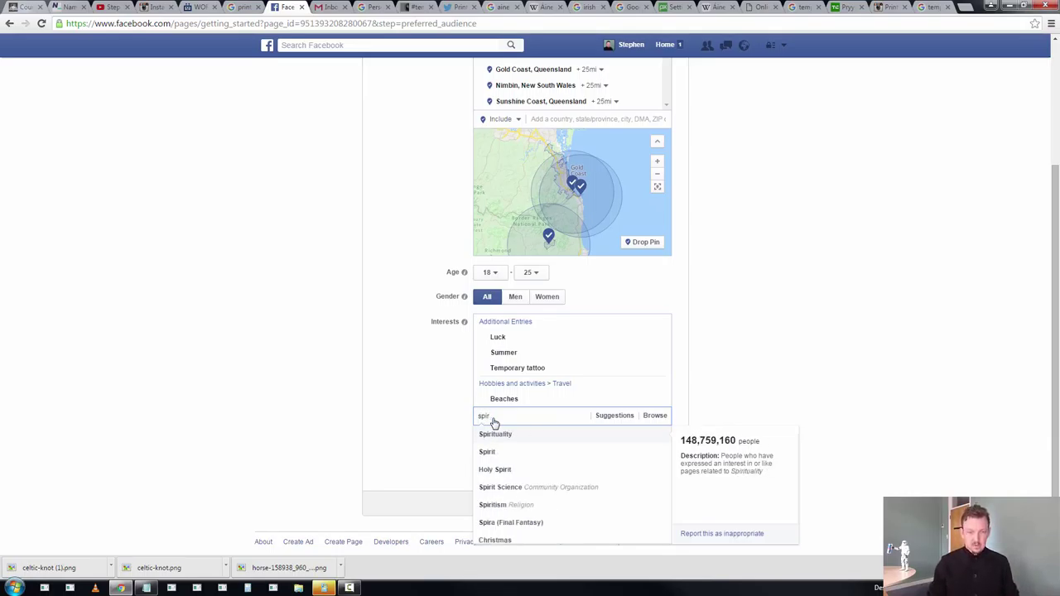
# Step: Add Spirituality, Meditation, Chakra, Happiness and Aura (paranormal), then close the suggestions
pyautogui.click(495, 433)
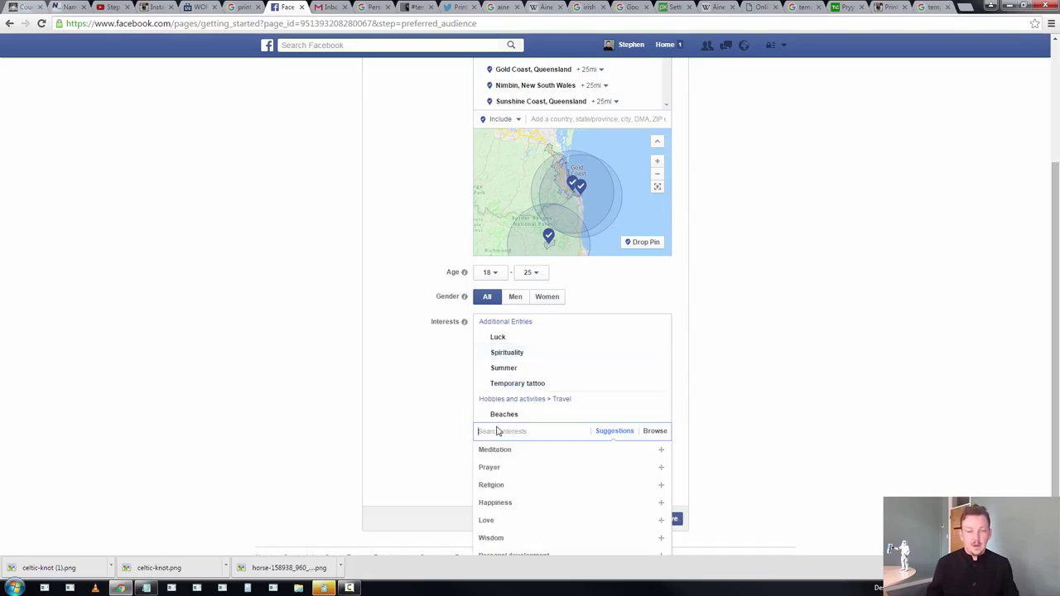
pyautogui.write('a')
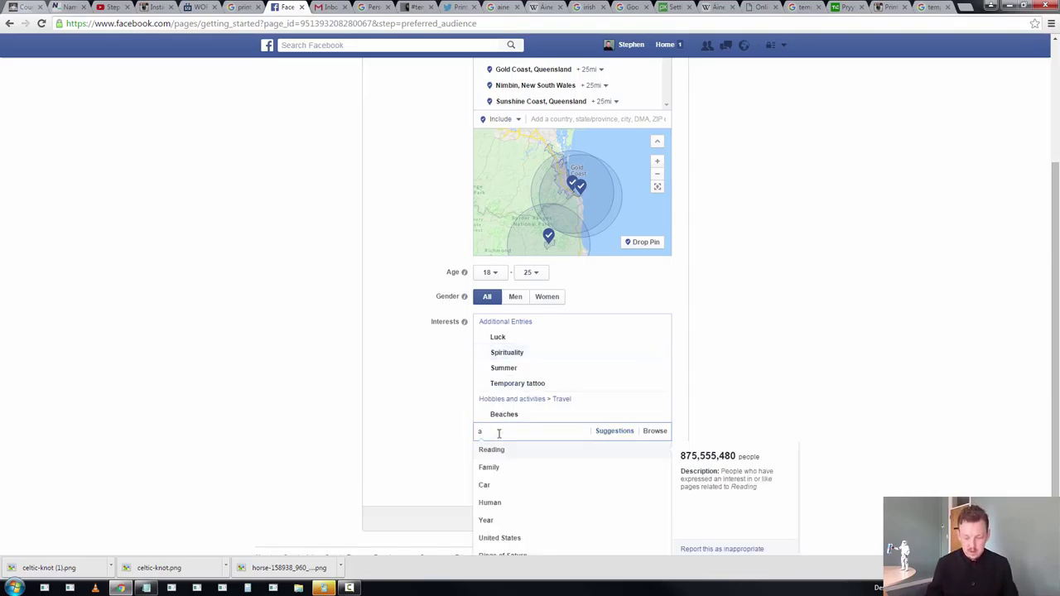
pyautogui.press('BackSpace')
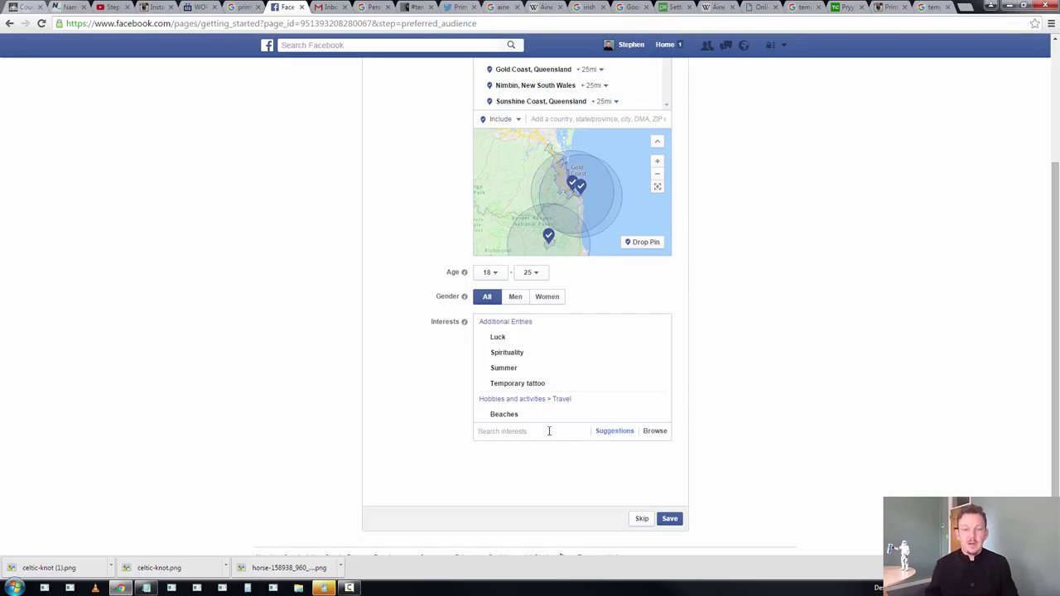
pyautogui.click(614, 432)
pyautogui.moveTo(494, 449)
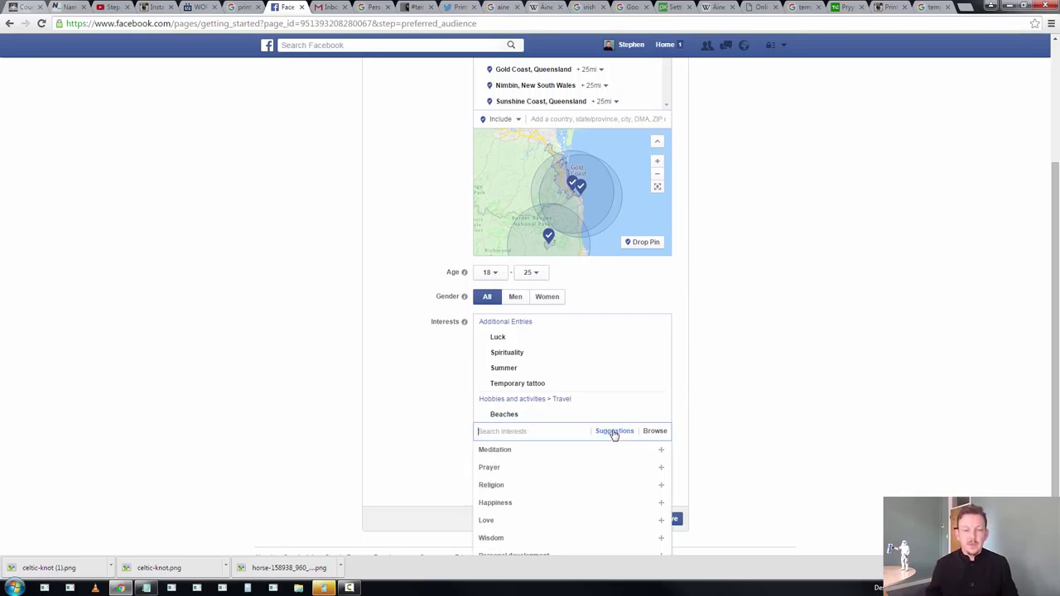
pyautogui.scroll(-1, 798, 425)
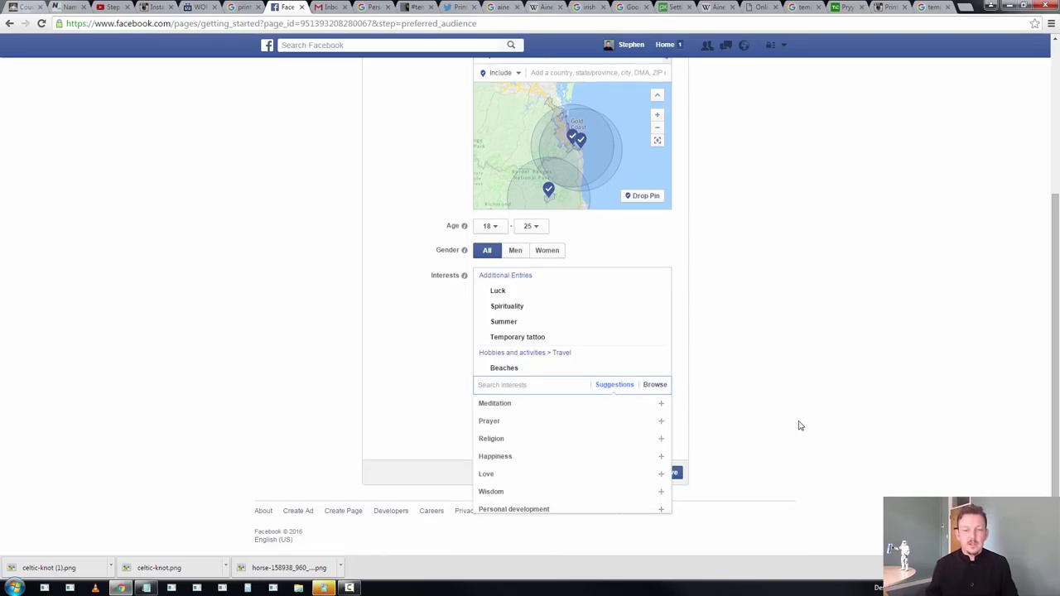
pyautogui.click(659, 403)
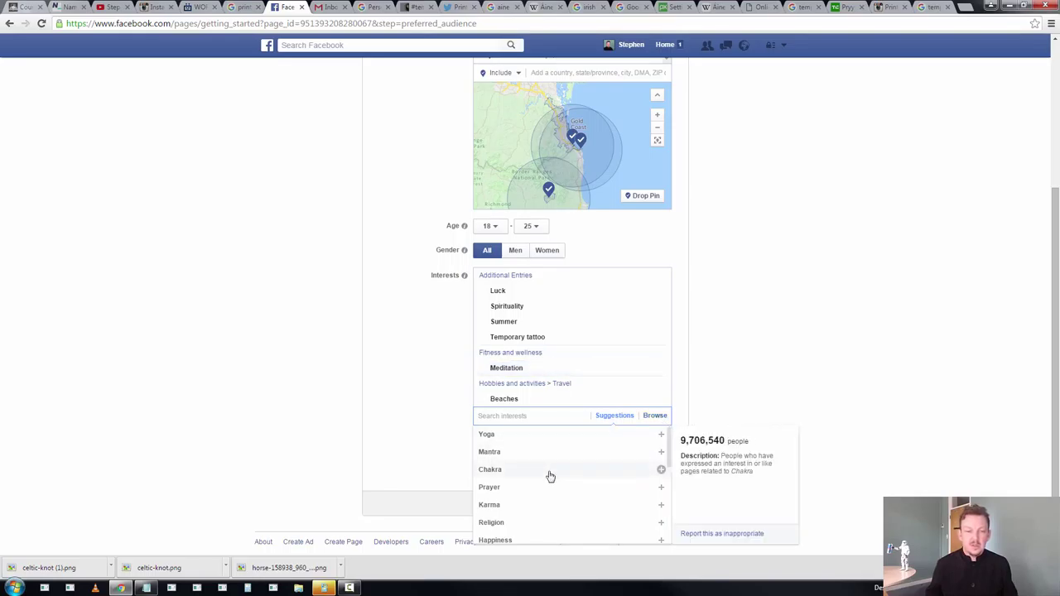
pyautogui.click(660, 469)
pyautogui.scroll(-2, 596, 505)
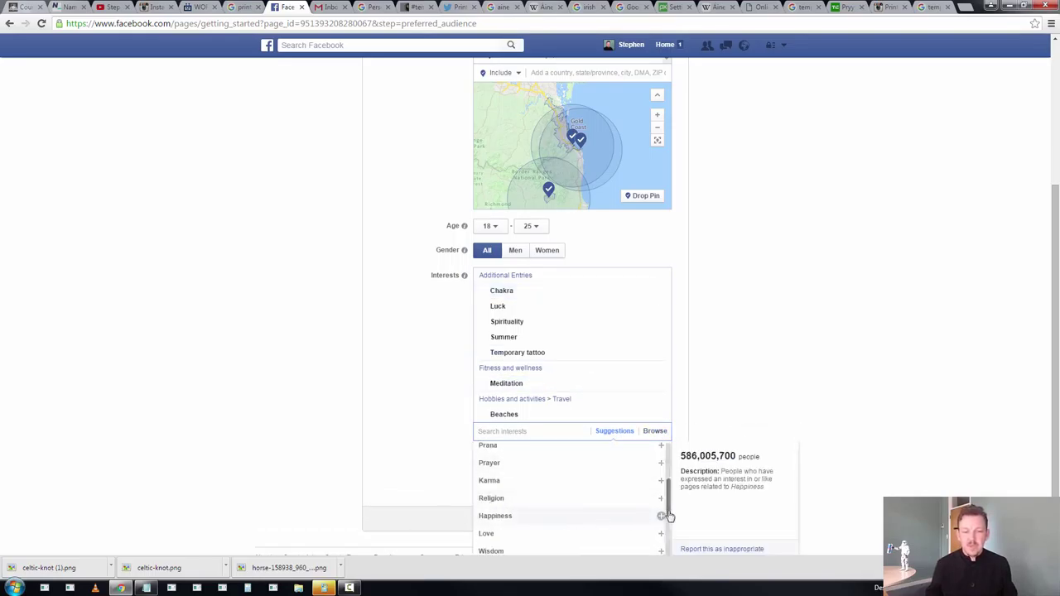
pyautogui.click(660, 515)
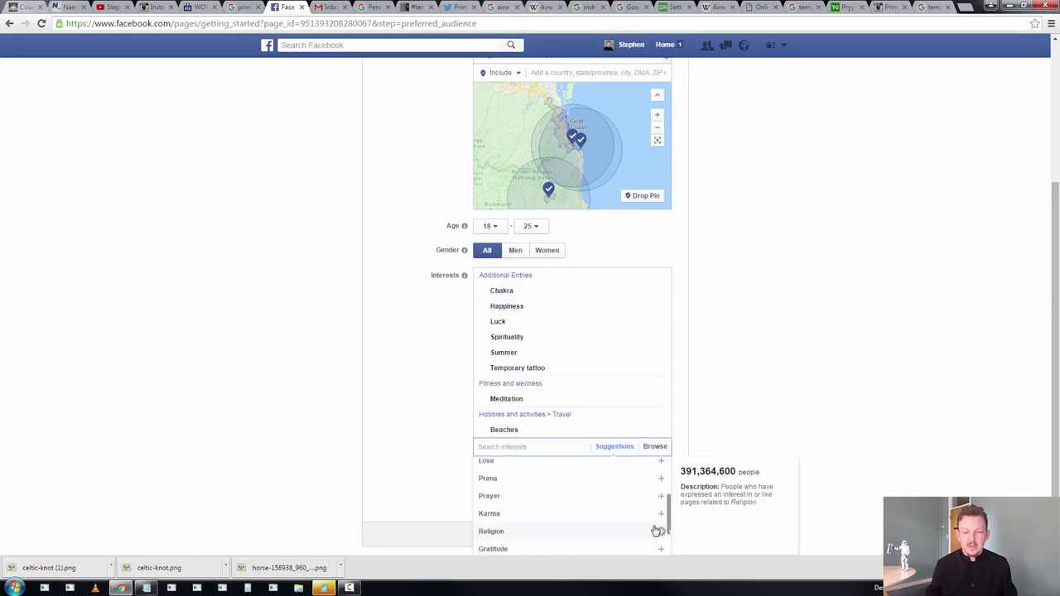
pyautogui.scroll(-2, 579, 522)
pyautogui.scroll(-1, 447, 505)
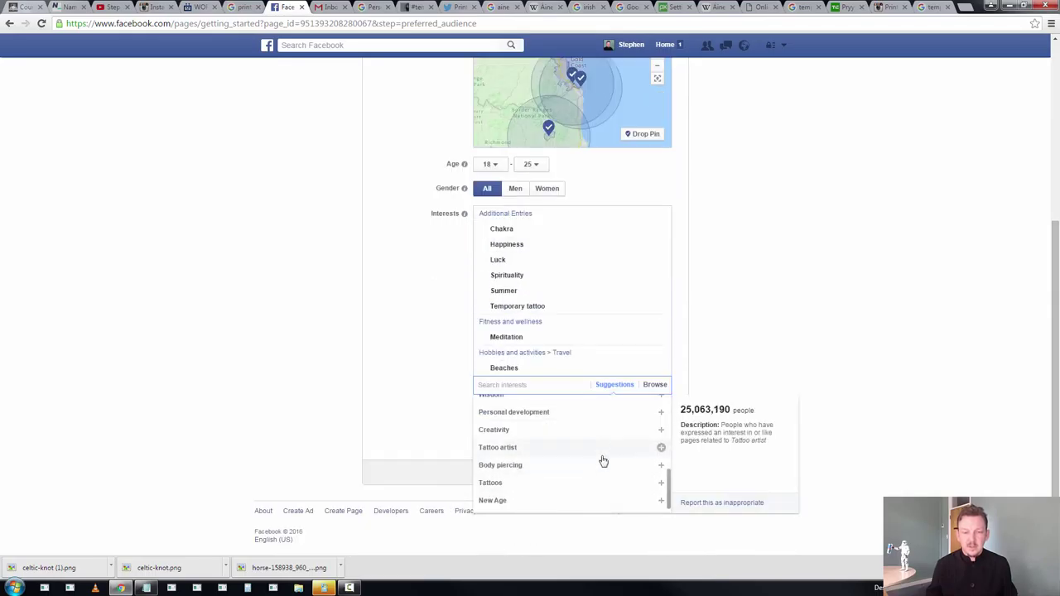
pyautogui.scroll(2, 627, 452)
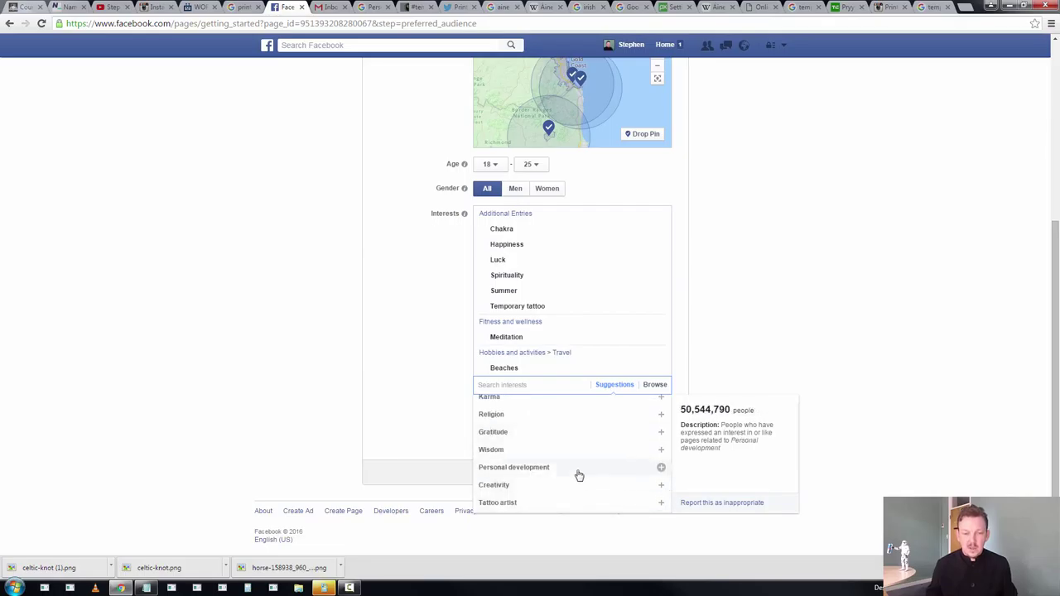
pyautogui.click(661, 469)
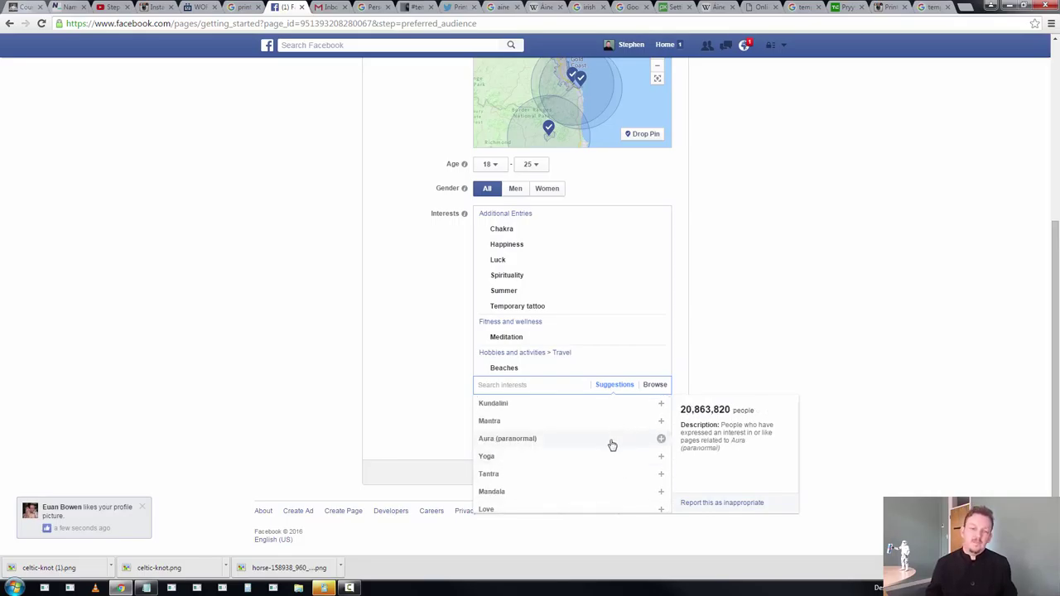
pyautogui.click(660, 438)
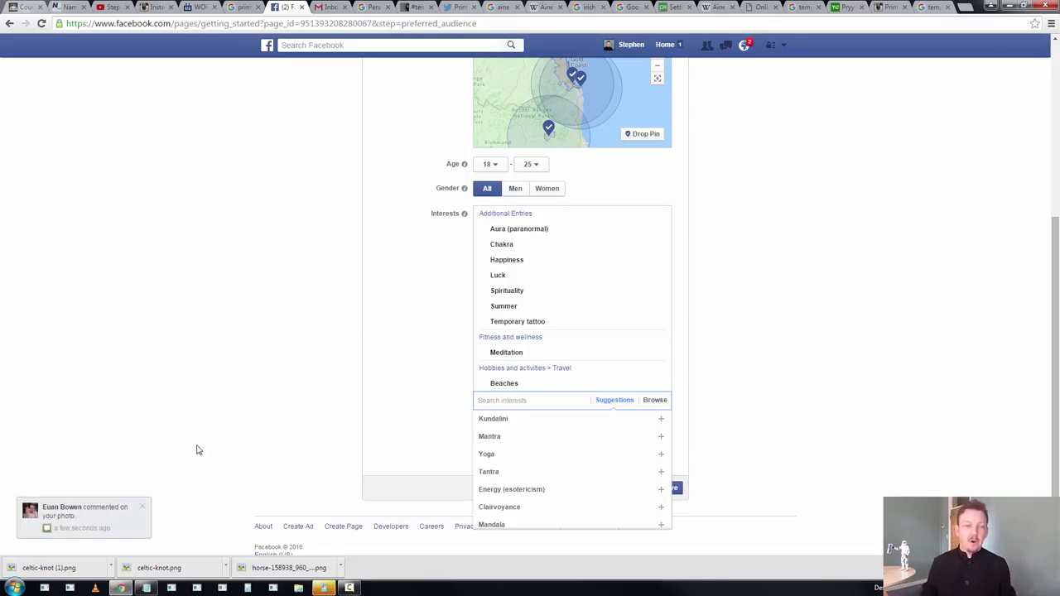
pyautogui.click(142, 508)
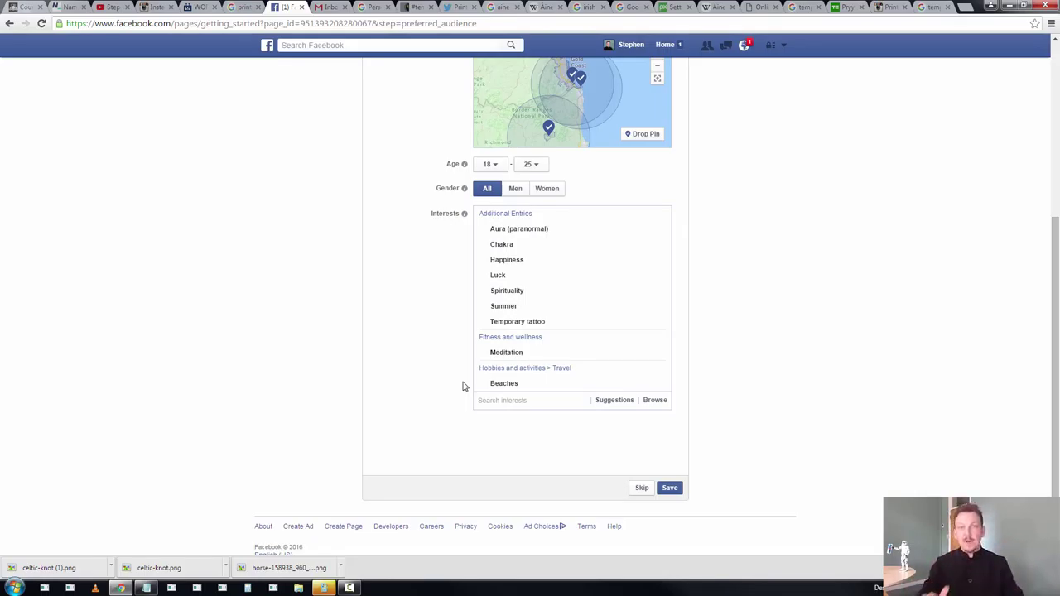
# Step: Save the preferred audience settings and advance the tour, skipping the Like step
pyautogui.click(670, 490)
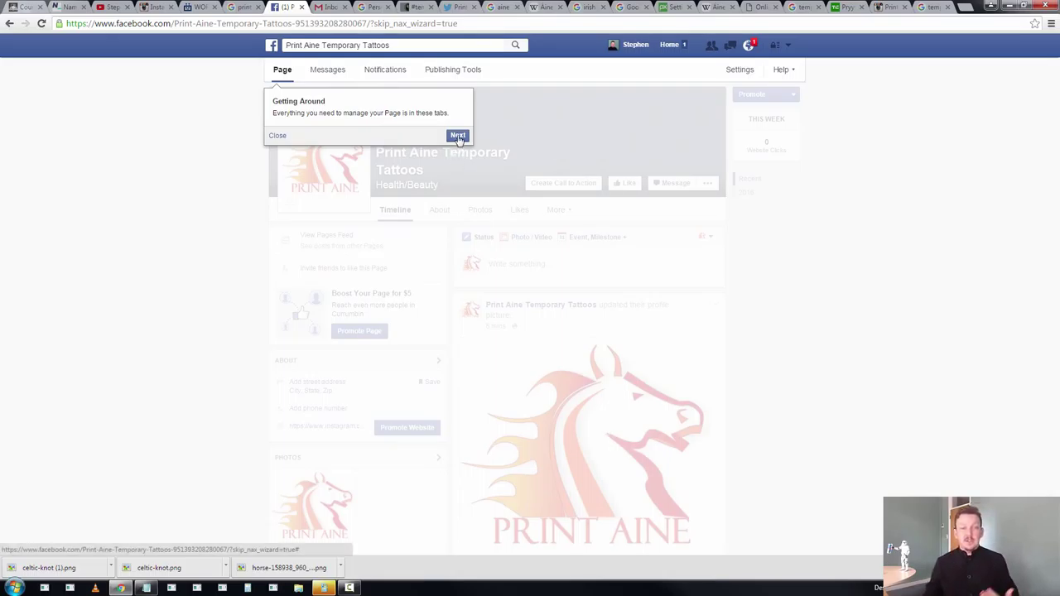
pyautogui.click(457, 136)
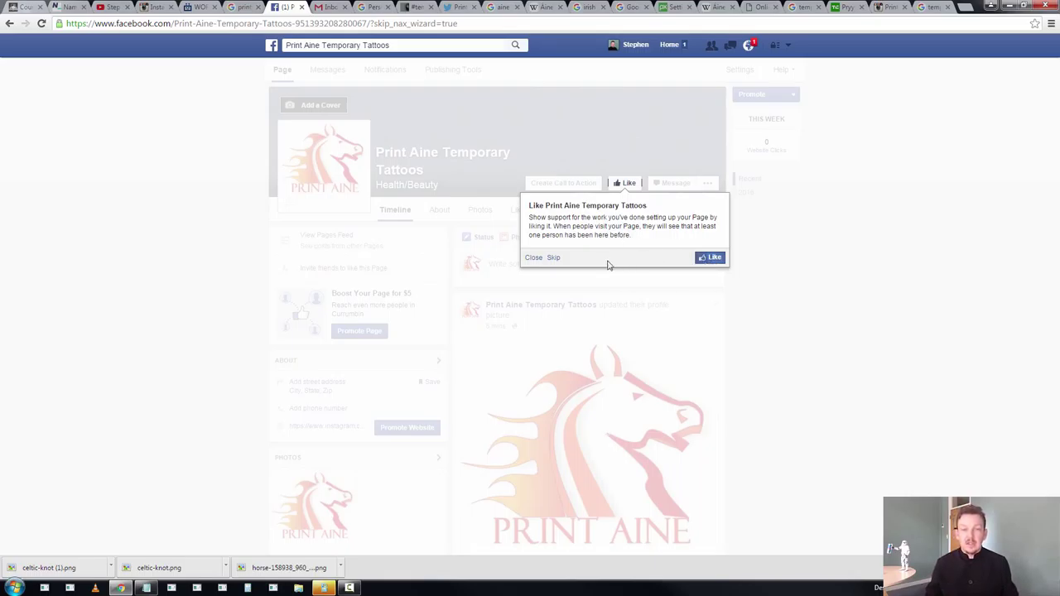
pyautogui.click(554, 258)
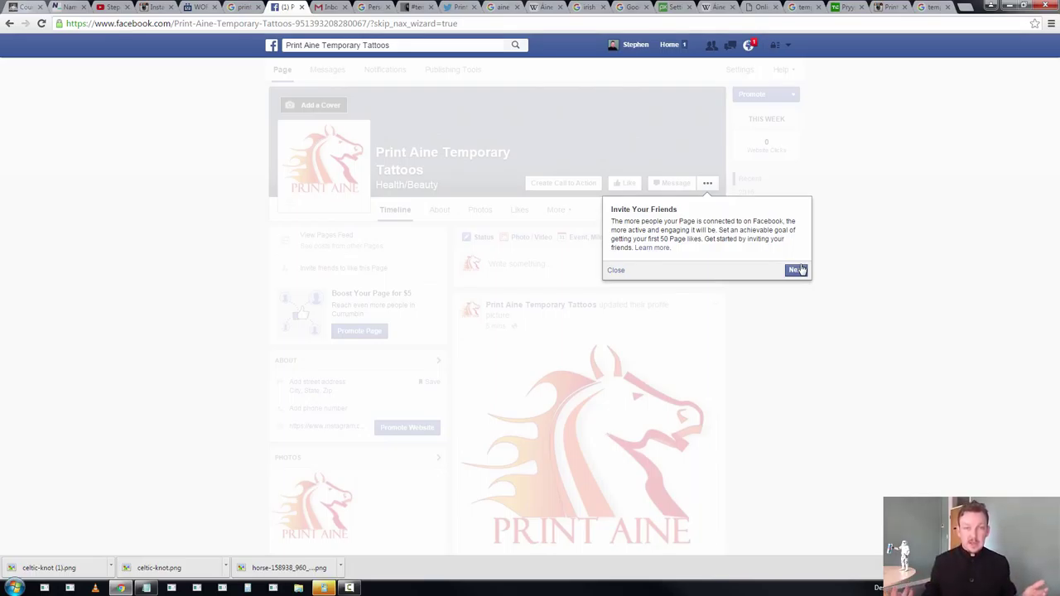
# Step: Finish the tour past the 50 Page likes goal and begin a Contact Us call-to-action button
pyautogui.moveTo(717, 230); pyautogui.dragTo(701, 240)
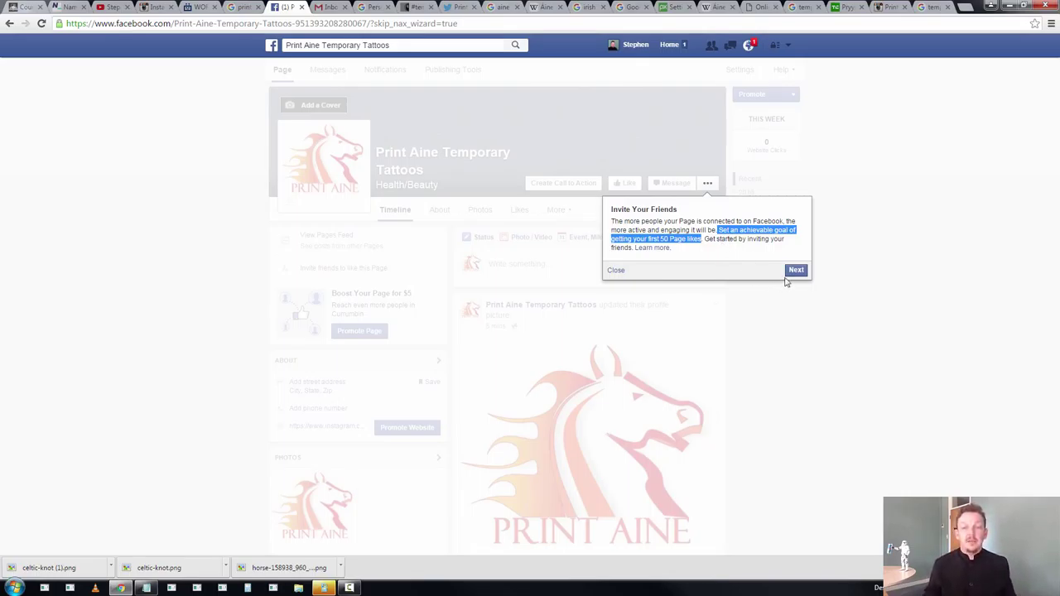
pyautogui.click(787, 273)
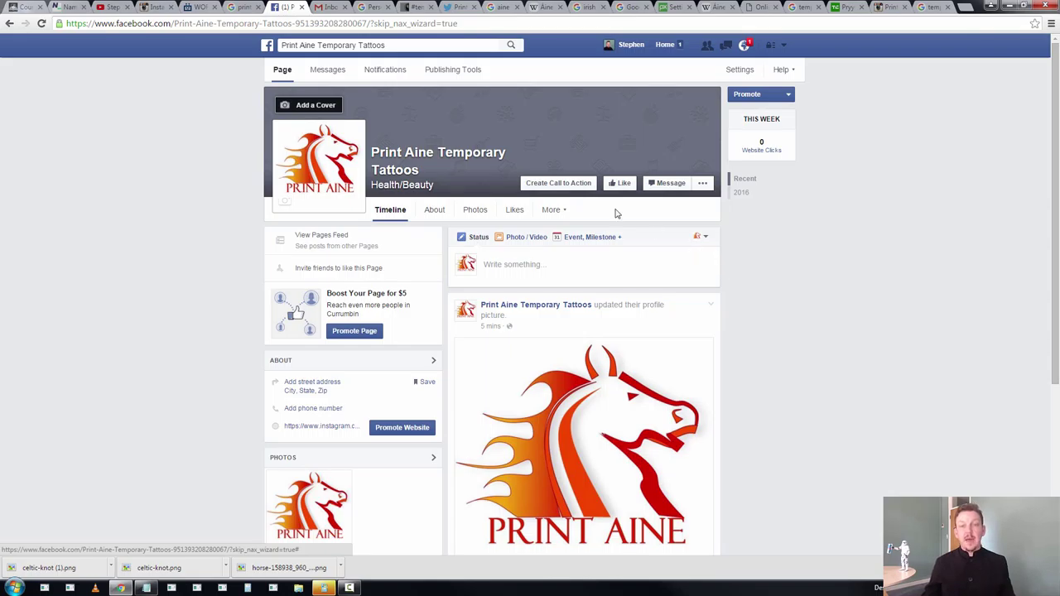
pyautogui.click(562, 186)
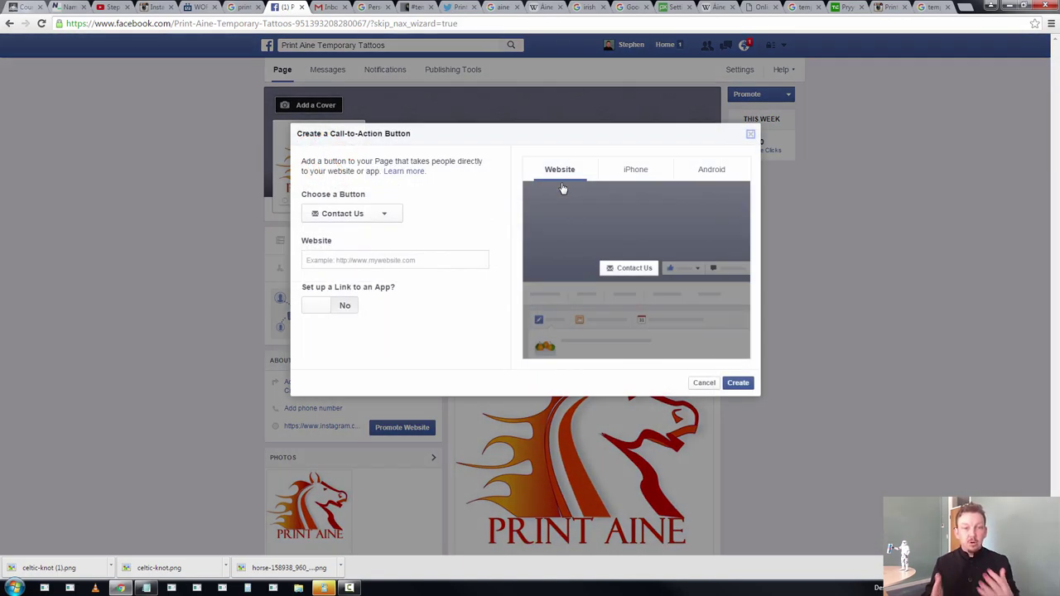
pyautogui.click(385, 219)
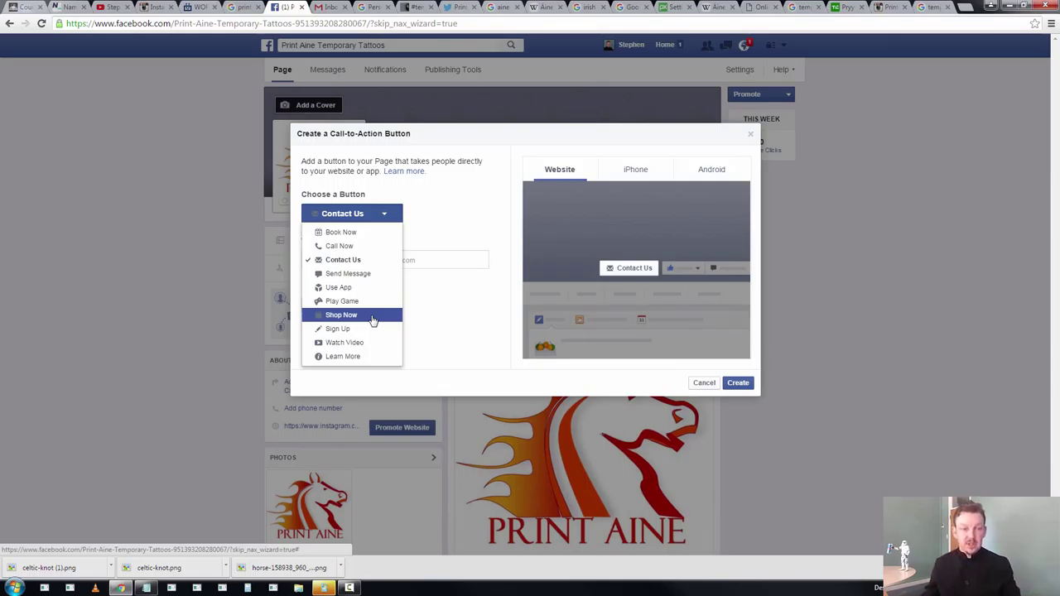
pyautogui.click(375, 329)
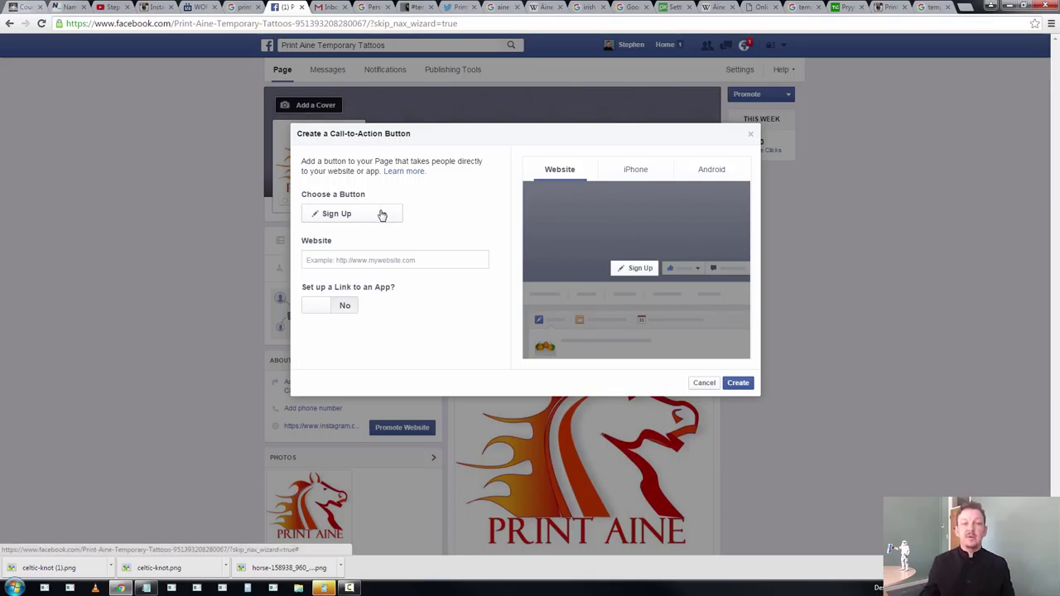
pyautogui.click(747, 385)
pyautogui.click(427, 257)
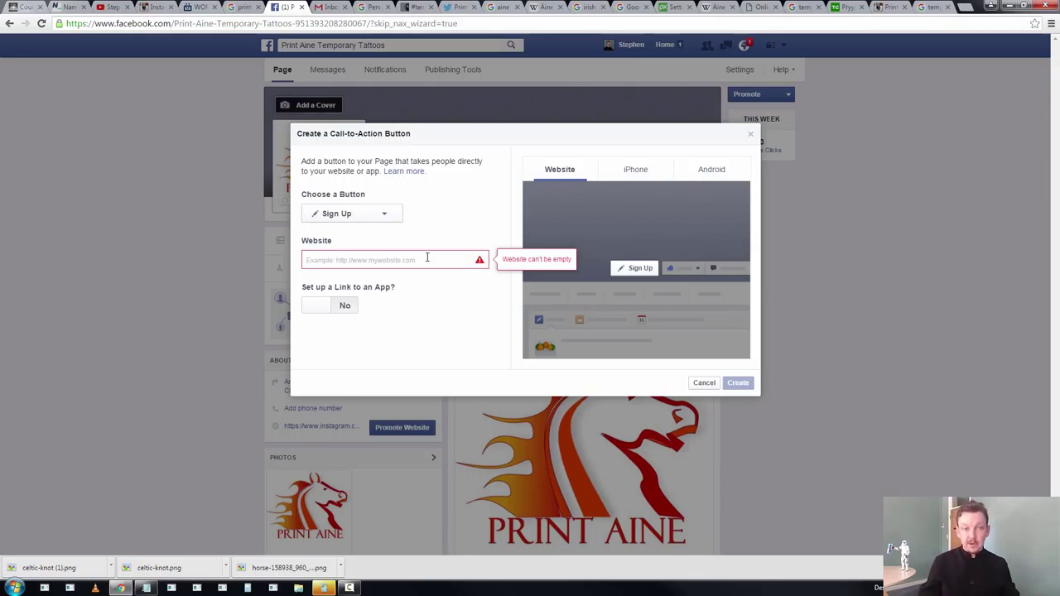
pyautogui.click(389, 219)
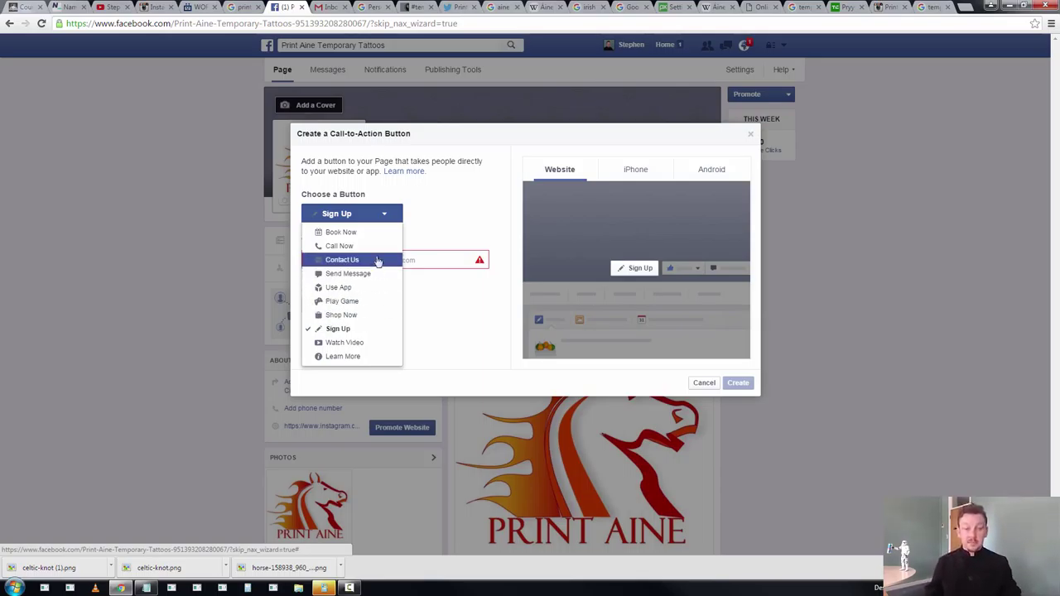
pyautogui.click(368, 232)
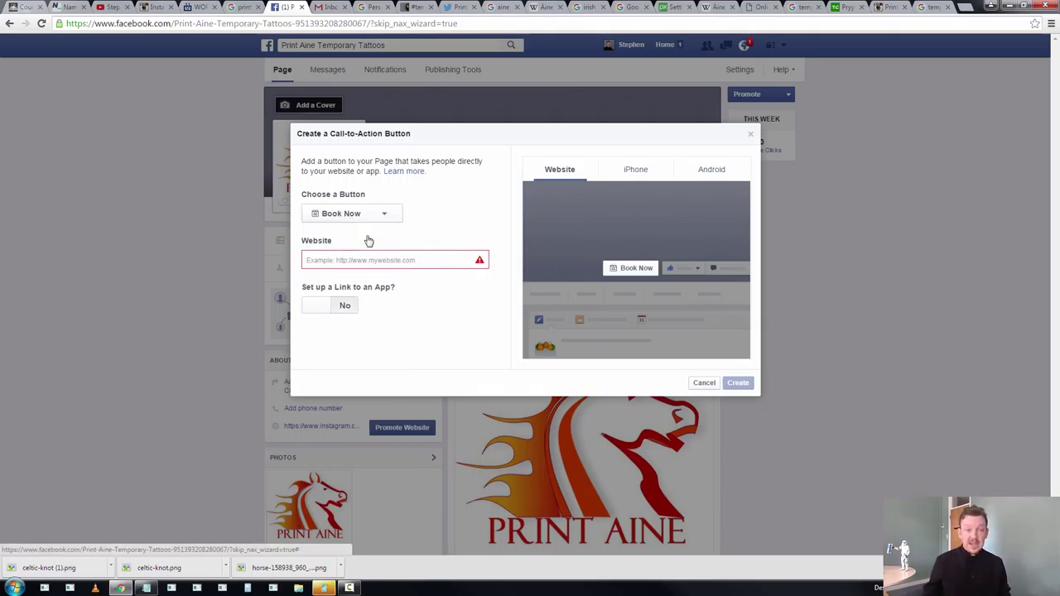
pyautogui.click(367, 217)
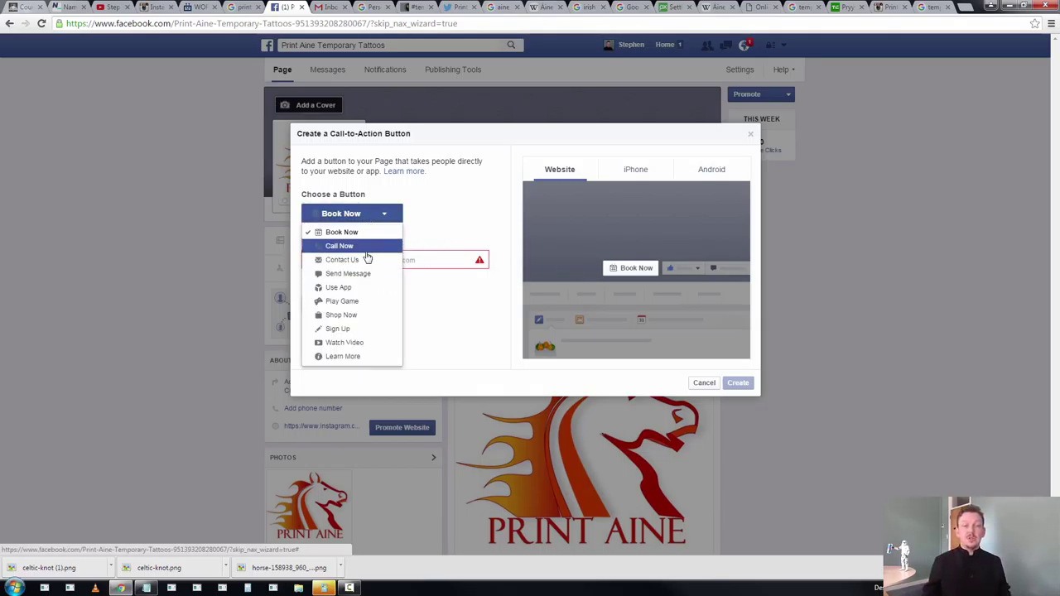
pyautogui.click(367, 245)
pyautogui.click(367, 217)
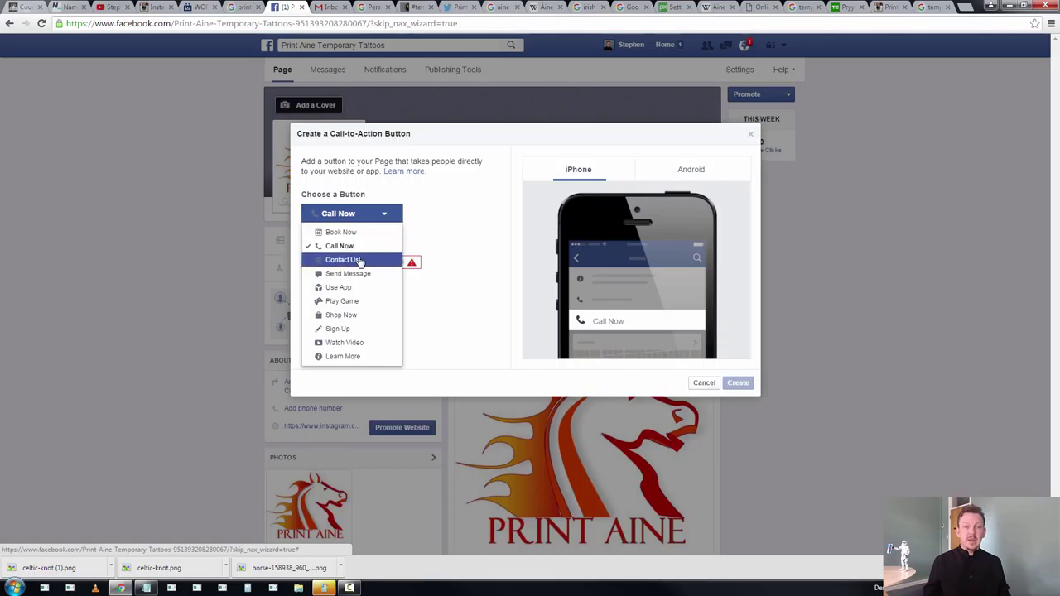
pyautogui.click(362, 260)
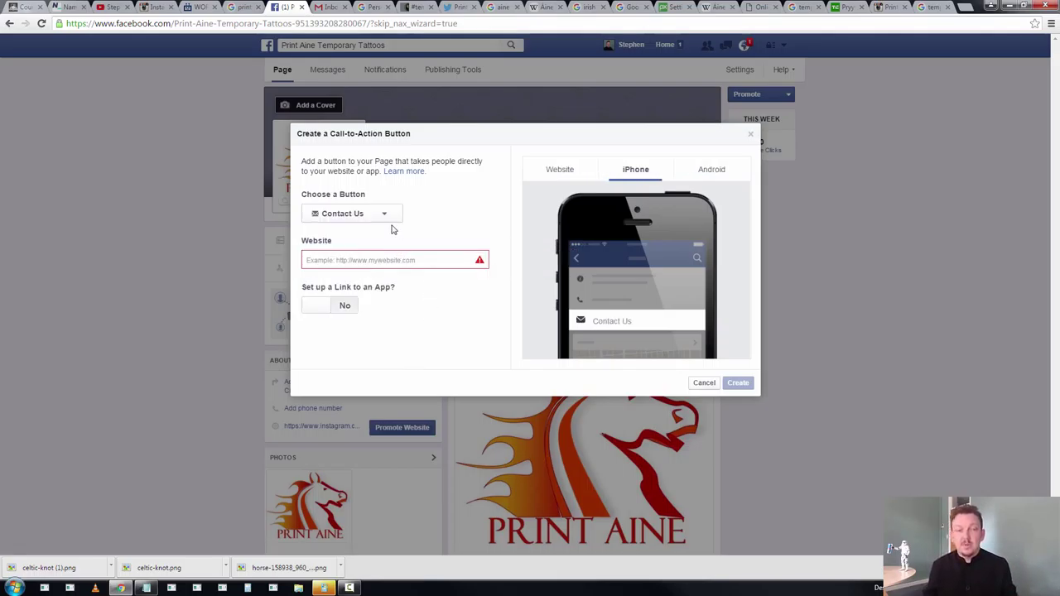
pyautogui.click(558, 176)
pyautogui.click(712, 174)
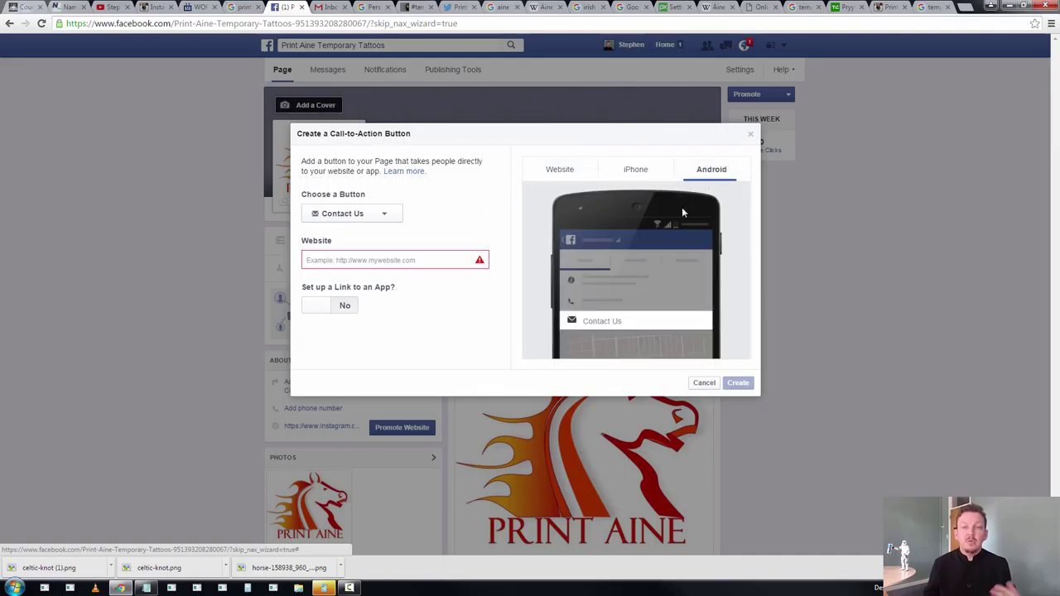
pyautogui.click(704, 383)
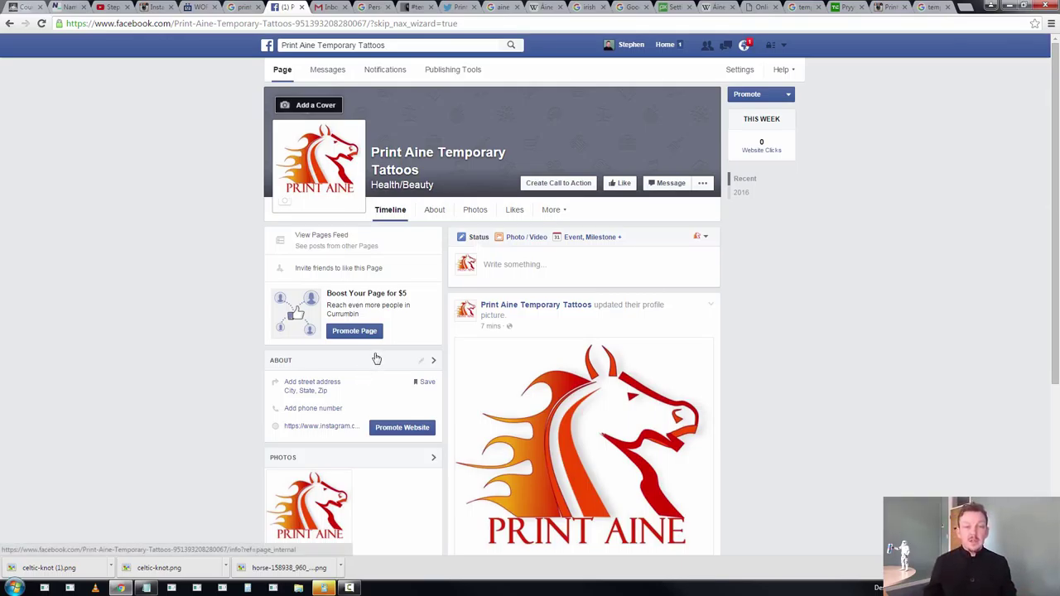
pyautogui.scroll(-1, 372, 366)
pyautogui.scroll(-3, 319, 367)
pyautogui.scroll(3, 324, 359)
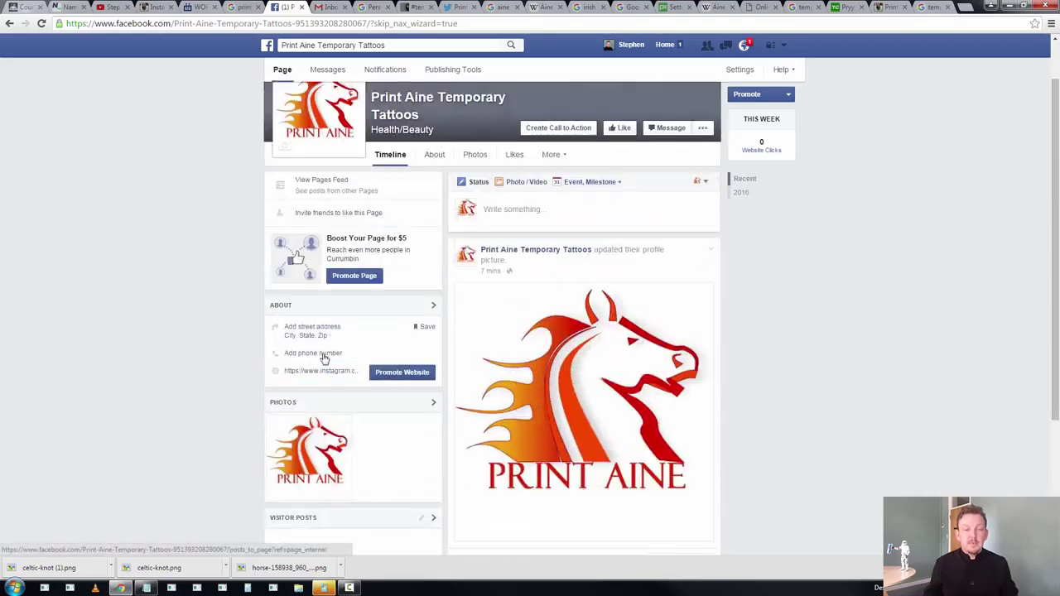
pyautogui.click(421, 306)
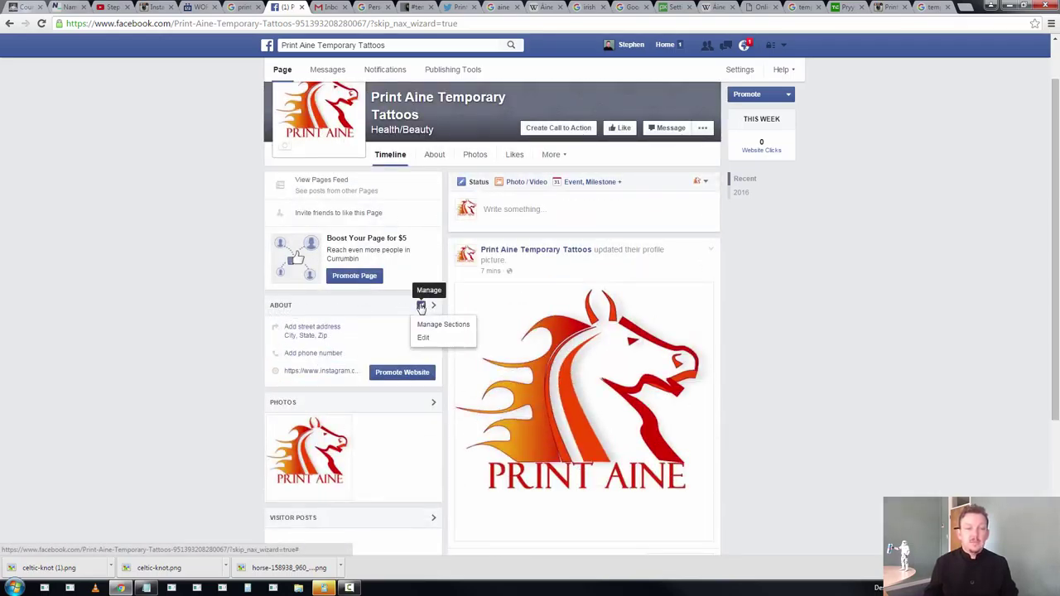
pyautogui.click(428, 324)
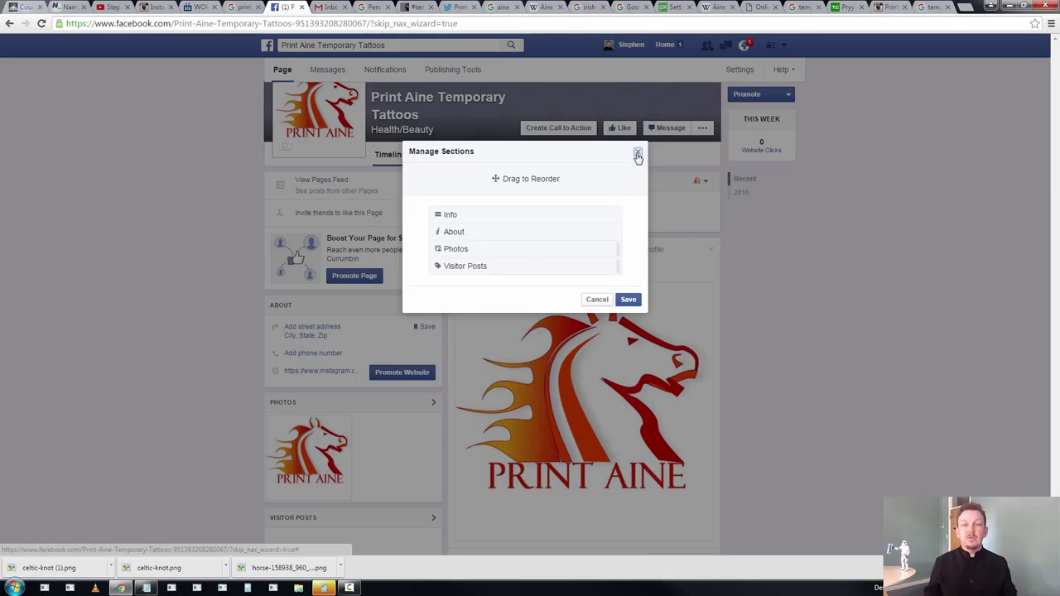
pyautogui.click(638, 152)
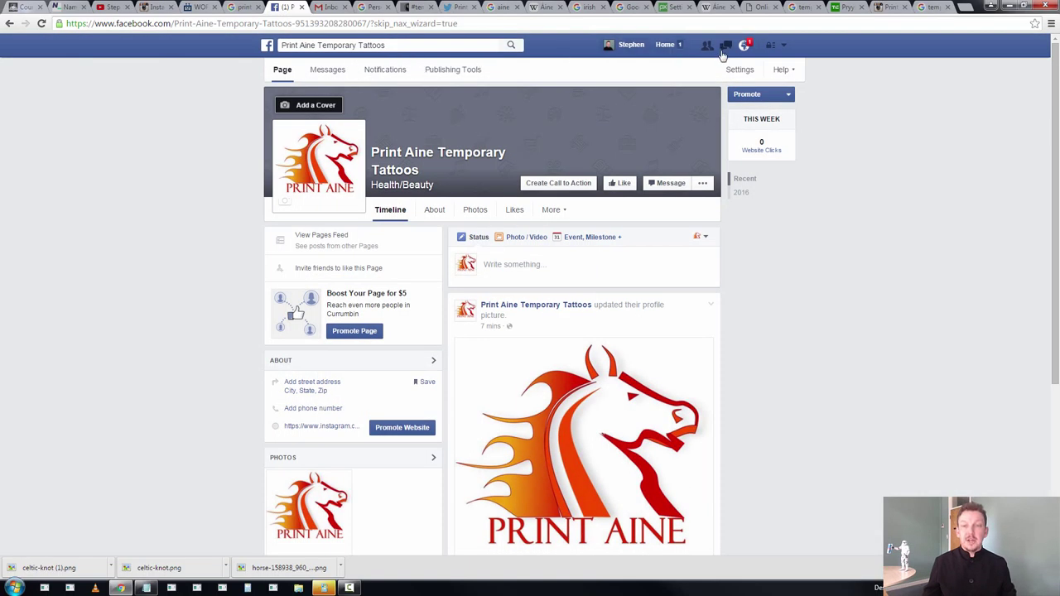